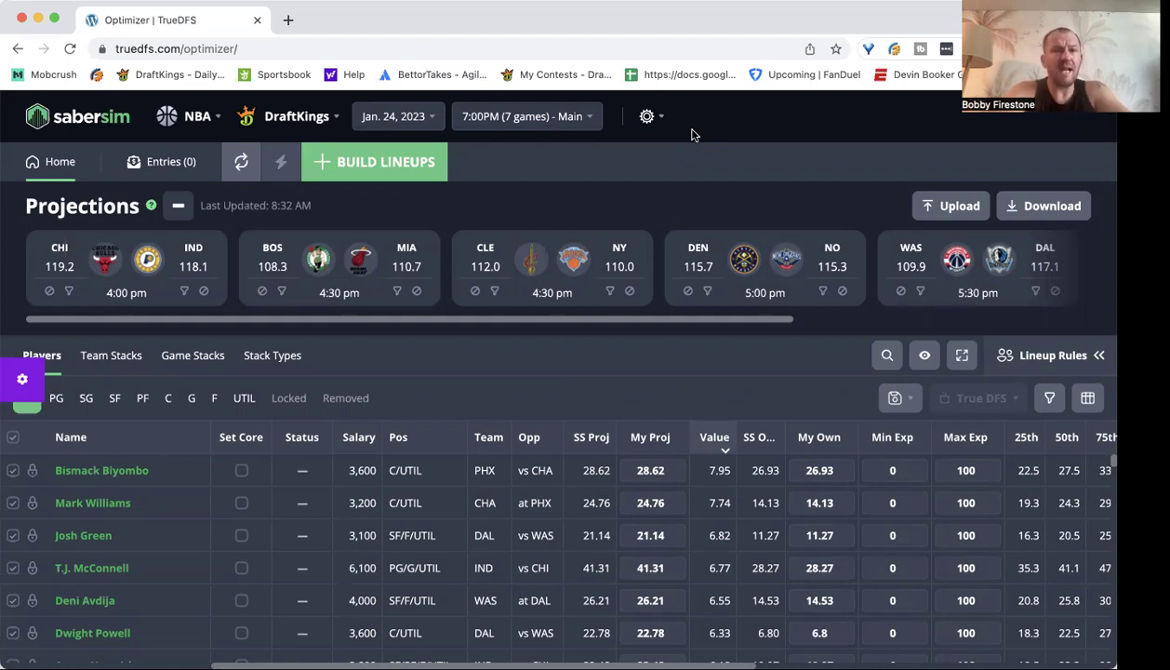
# Show only Chicago's players and review their salaries, projections and value
pyautogui.click(69, 292)
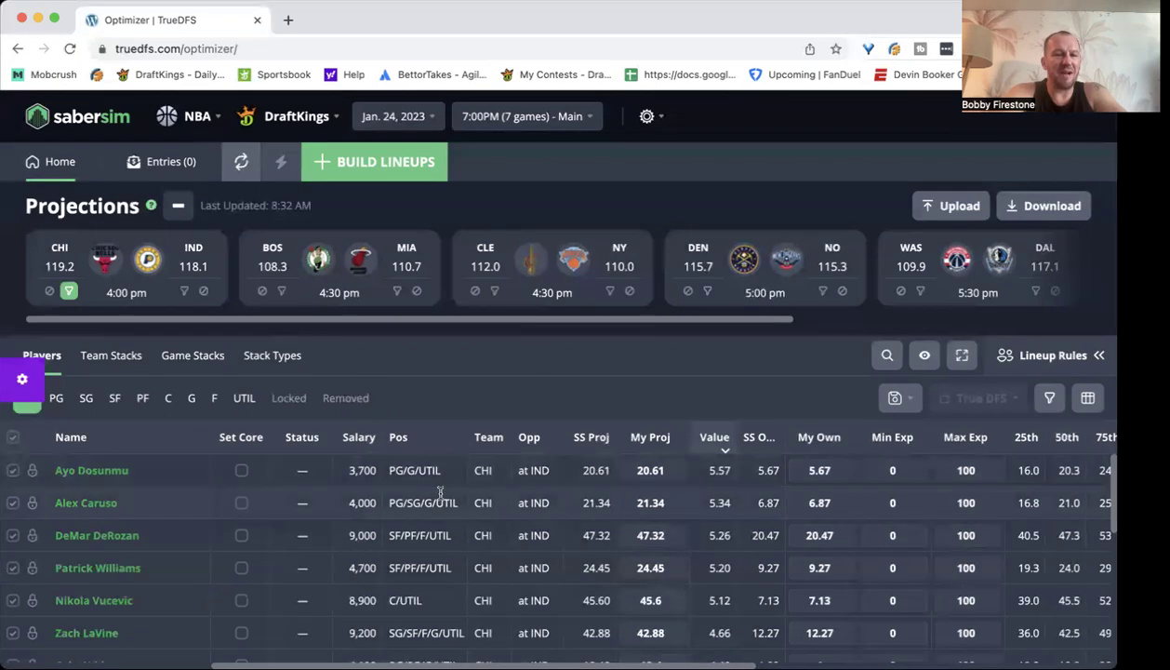
pyautogui.scroll(-1, 441, 491)
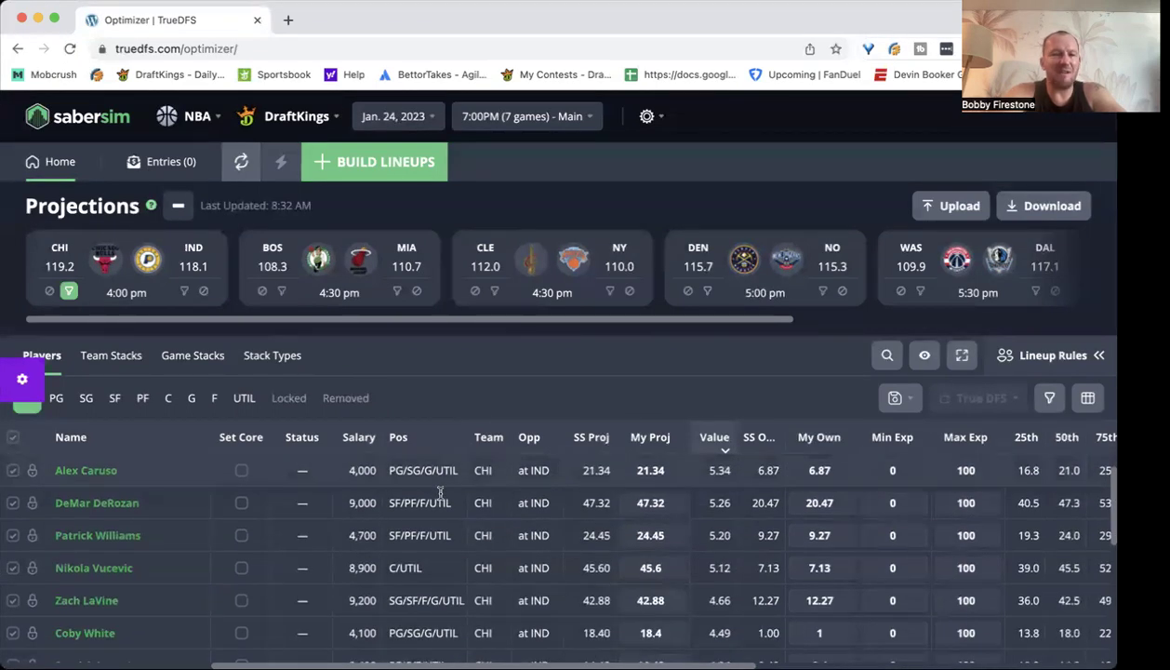
pyautogui.scroll(1, 441, 491)
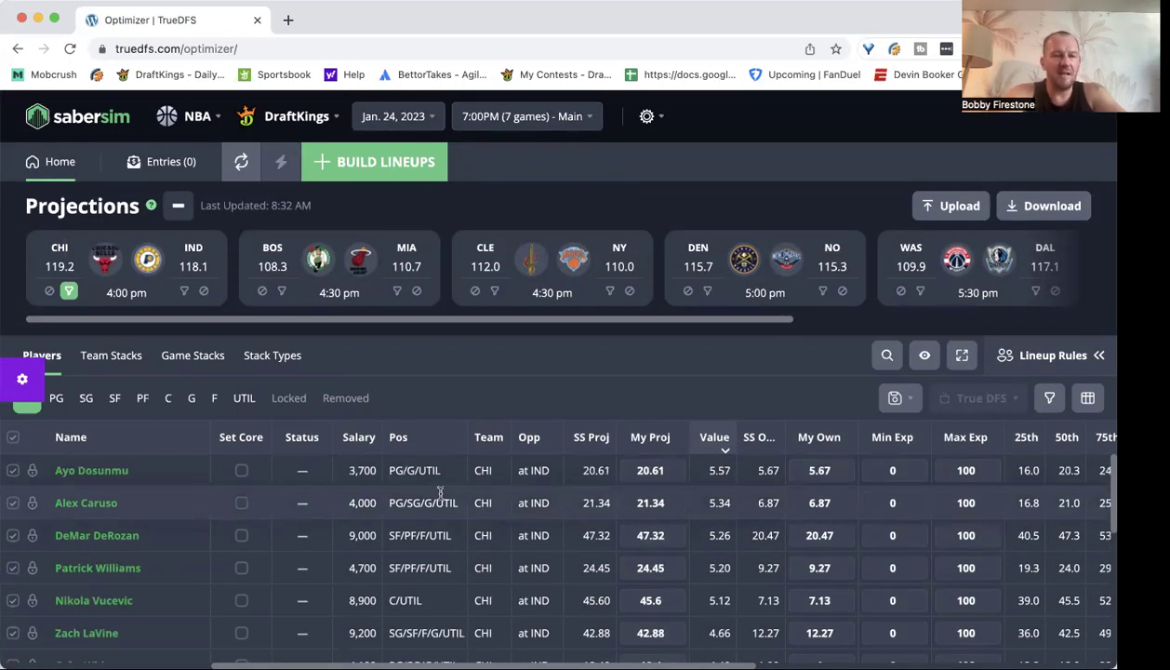
pyautogui.scroll(-1, 441, 491)
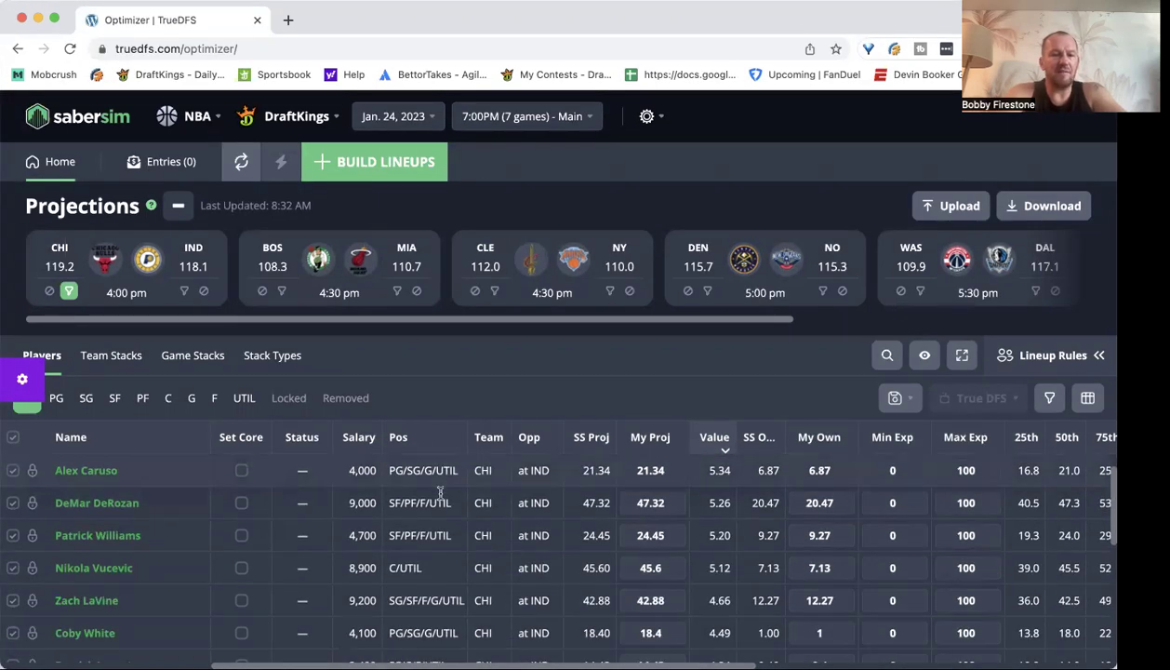
pyautogui.scroll(1, 441, 491)
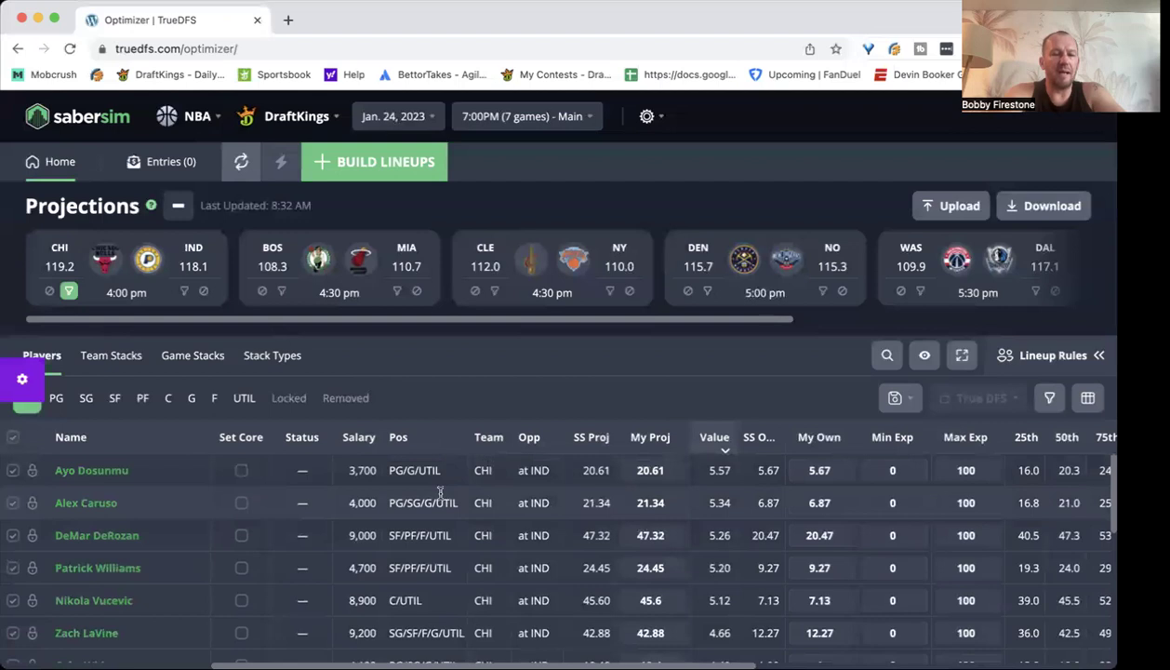
# Switch the team filter from Chicago to Indiana and set T.J. McConnell as a core player
pyautogui.click(69, 294)
pyautogui.click(184, 294)
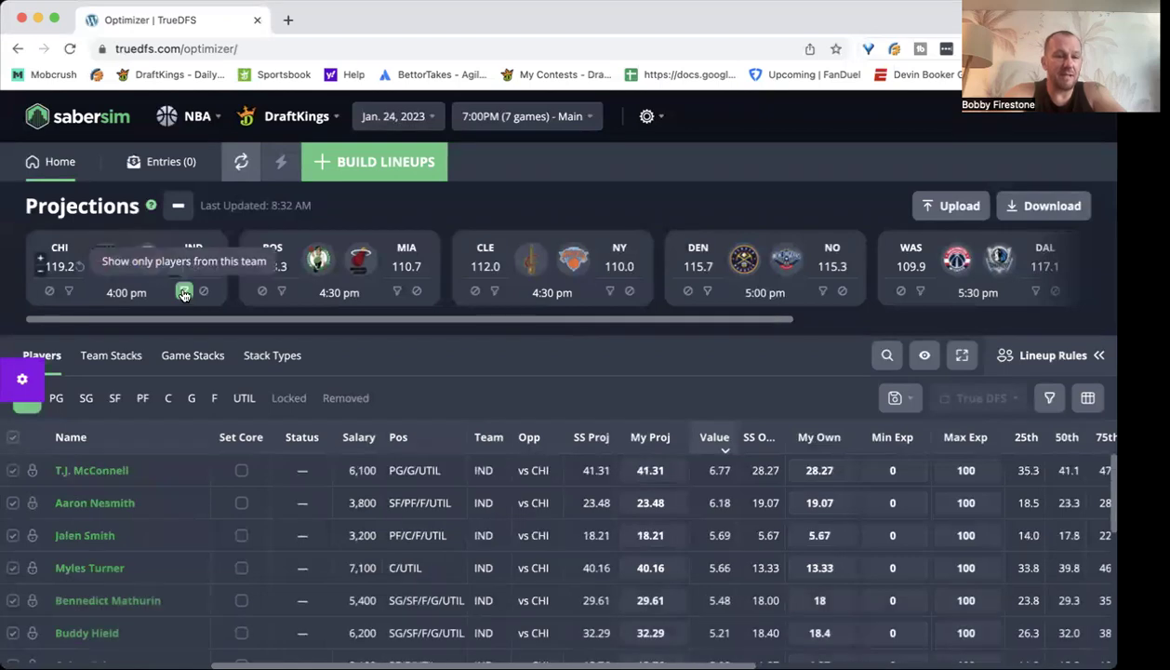
pyautogui.click(184, 294)
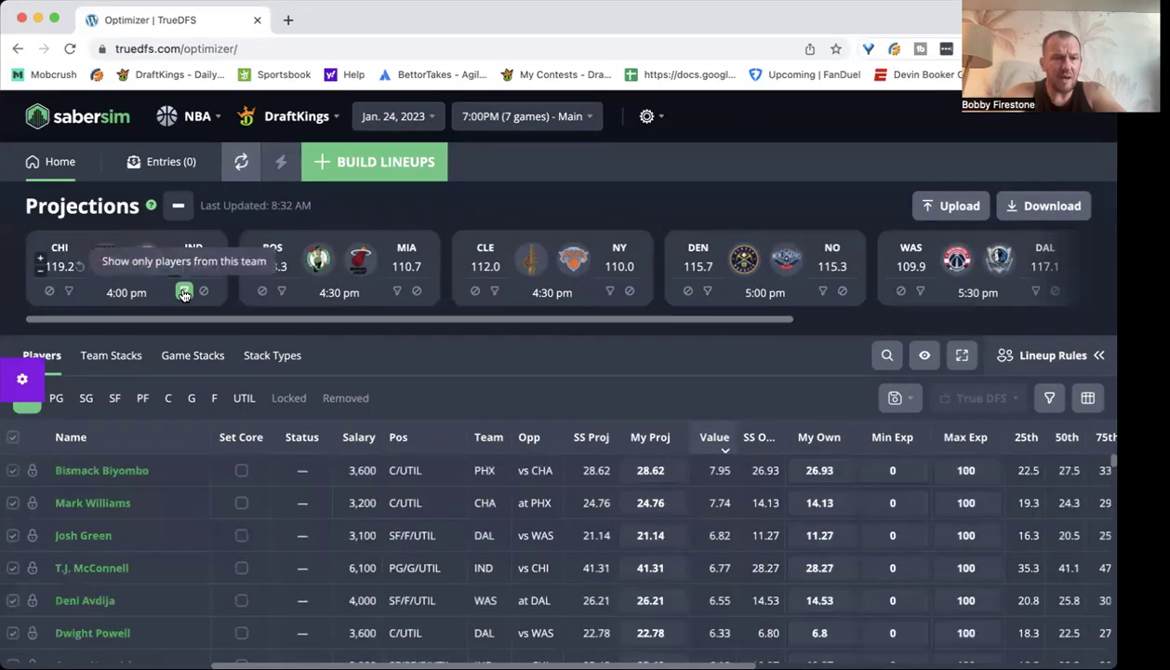
pyautogui.click(186, 293)
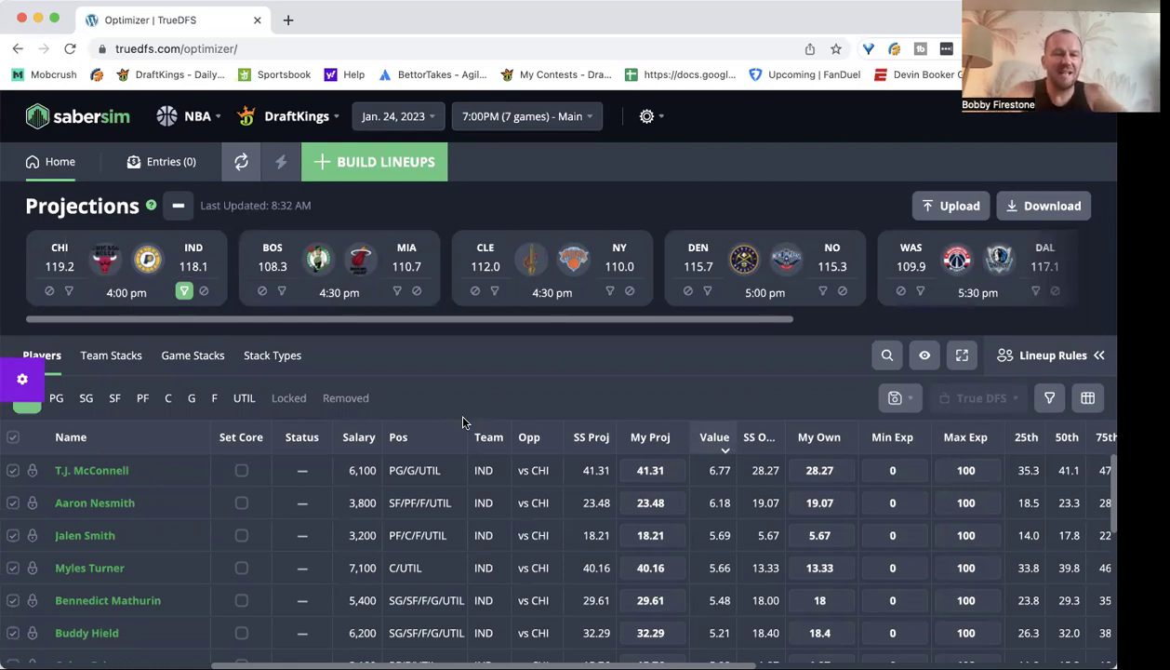
pyautogui.click(242, 470)
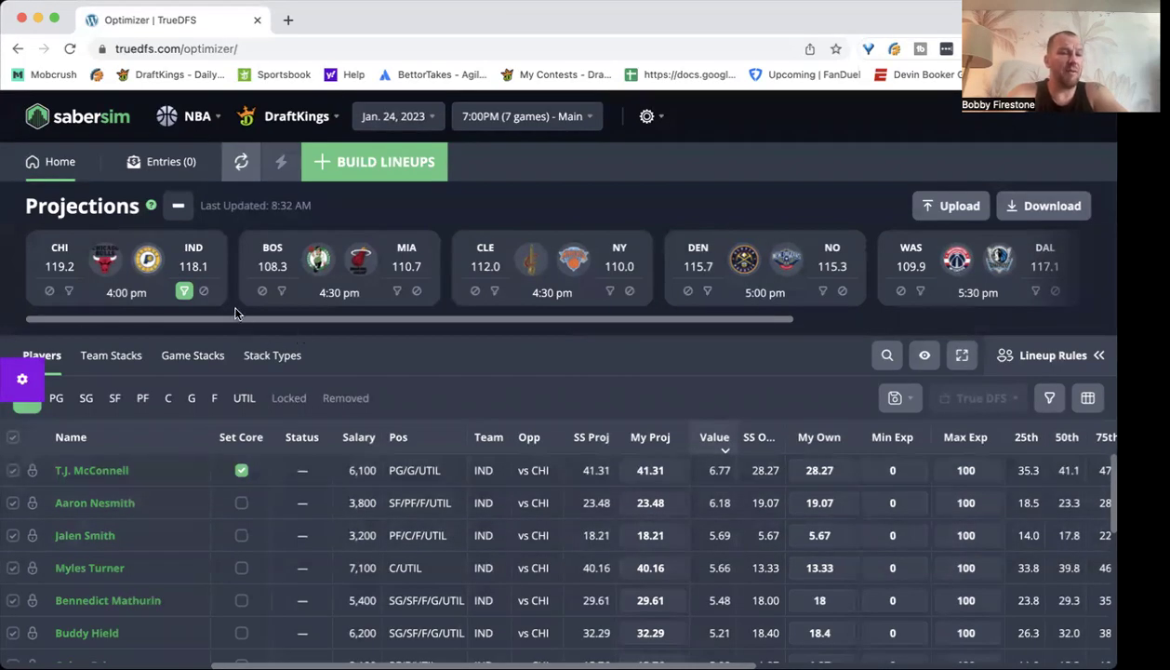
# Replace the Indiana team filter with Boston so only Boston's players are listed
pyautogui.click(186, 292)
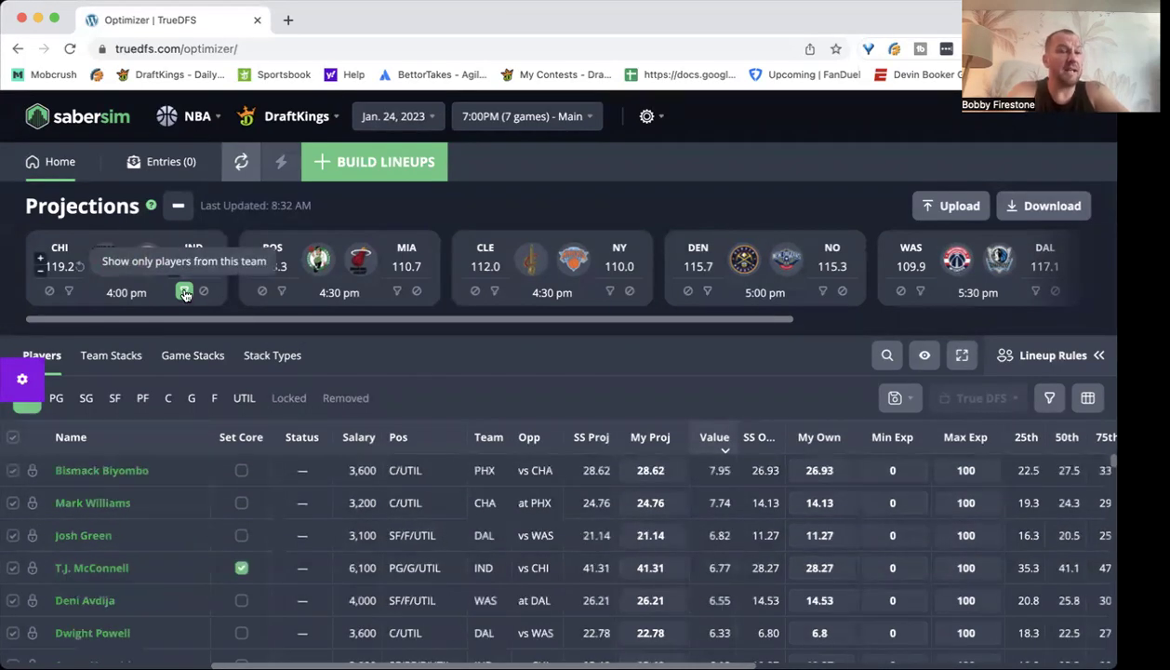
pyautogui.click(186, 292)
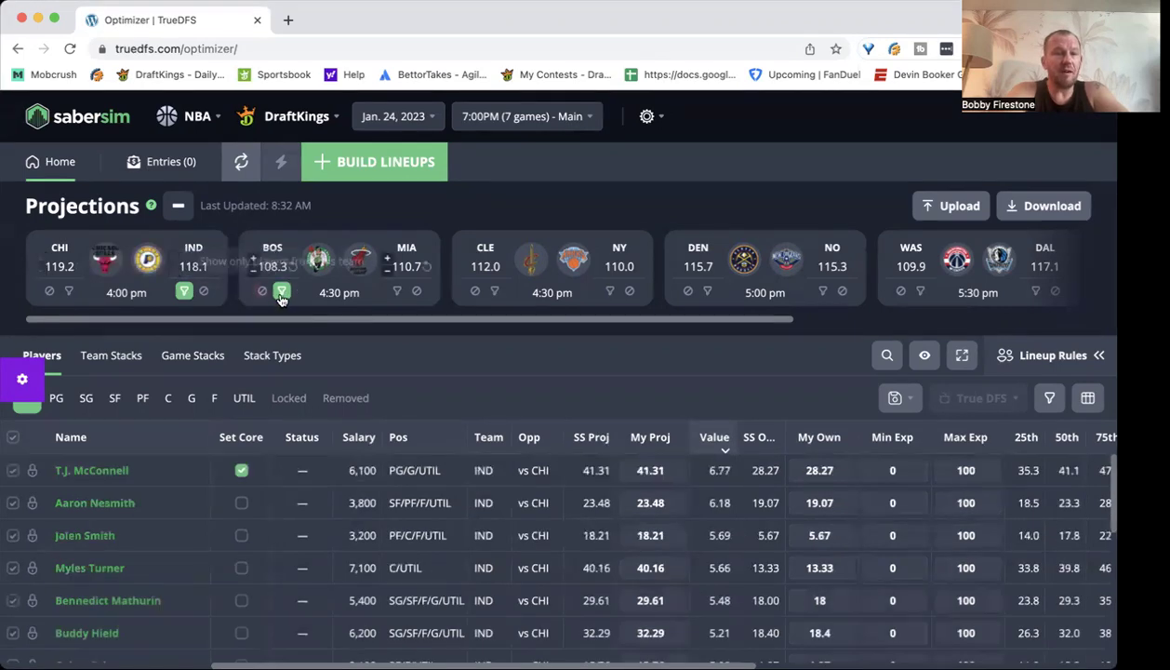
pyautogui.click(281, 293)
pyautogui.click(185, 293)
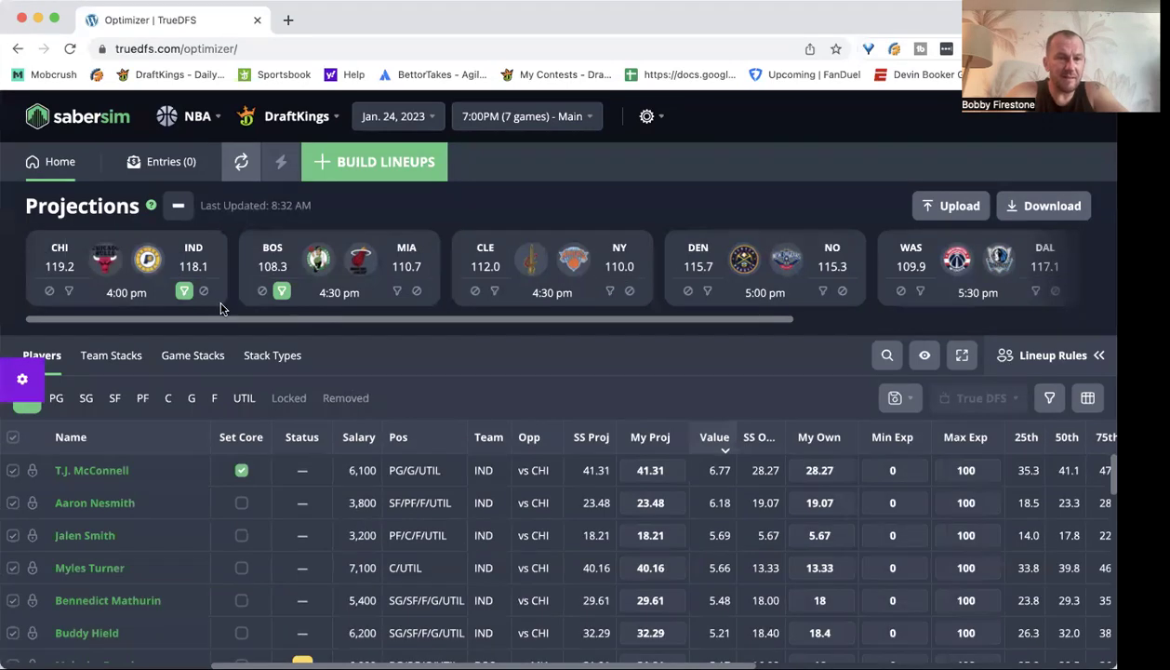
pyautogui.click(186, 292)
pyautogui.click(184, 293)
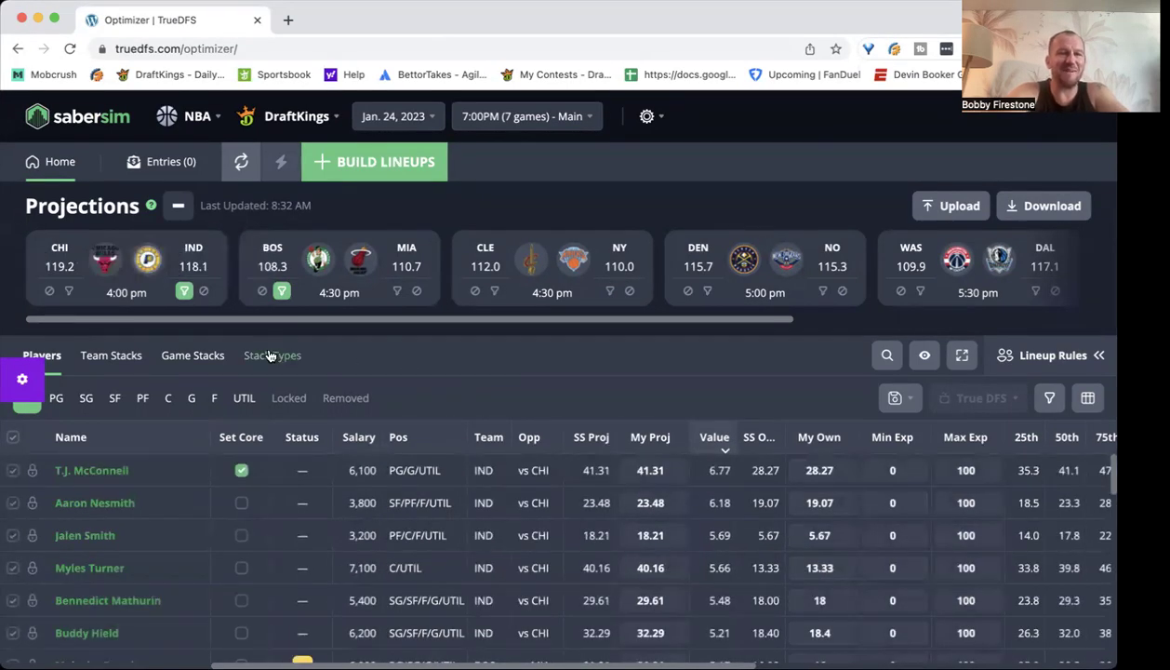
pyautogui.click(184, 293)
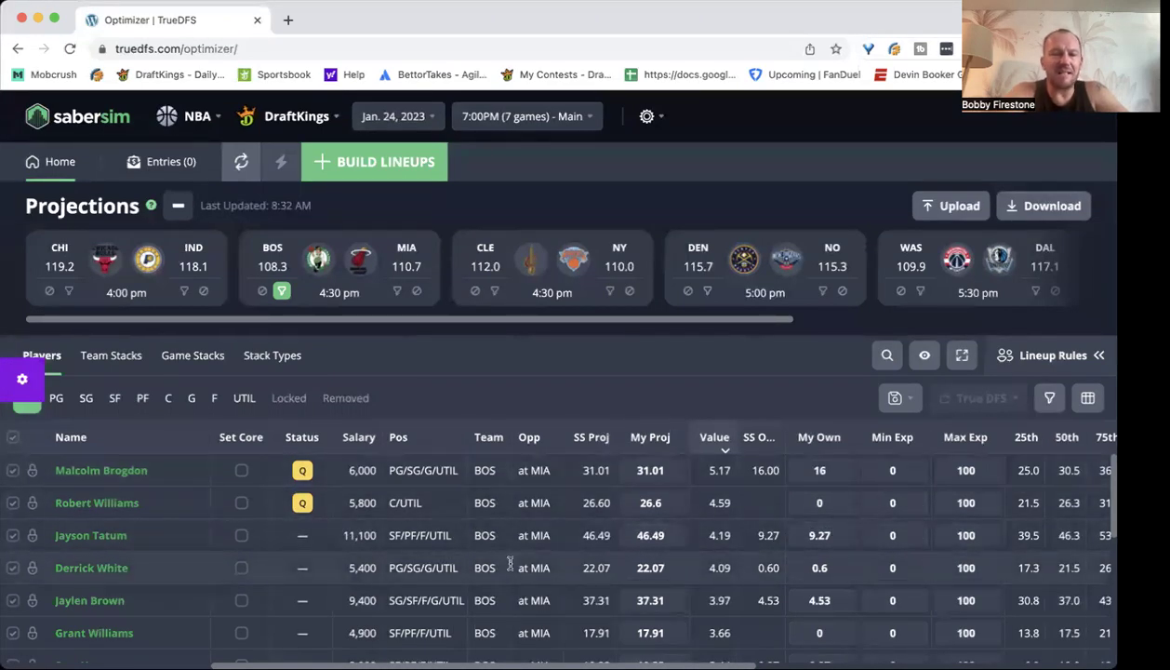
# Examine Boston's full player list, checking injury statuses, salaries and projections
pyautogui.scroll(-1, 512, 539)
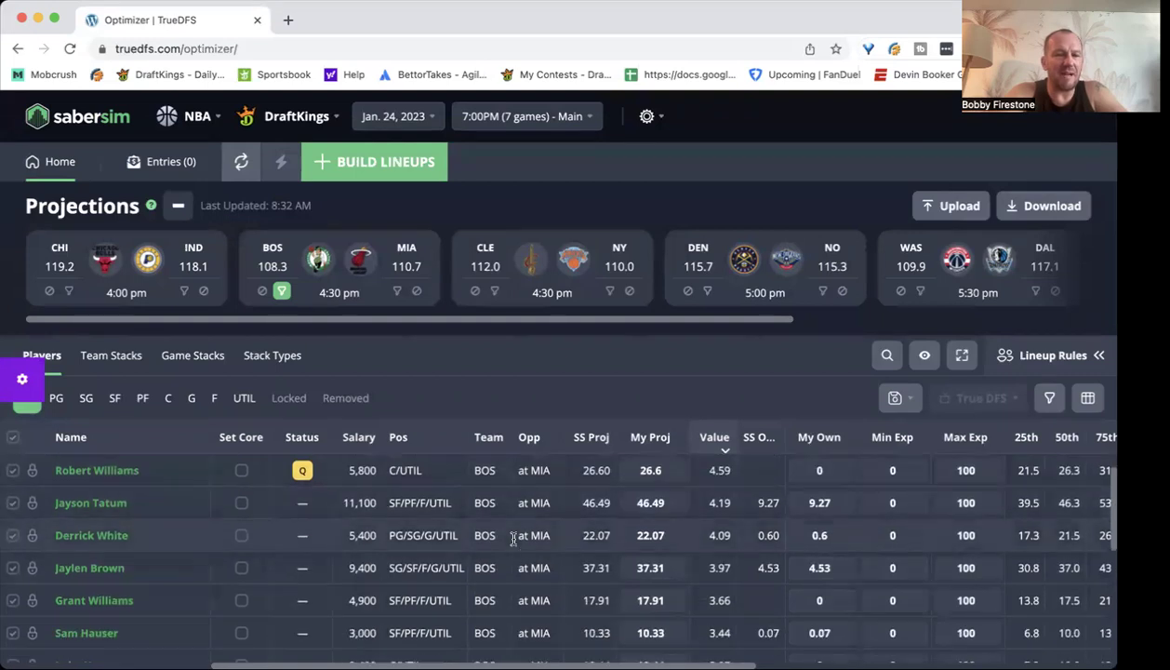
pyautogui.scroll(-6, 513, 538)
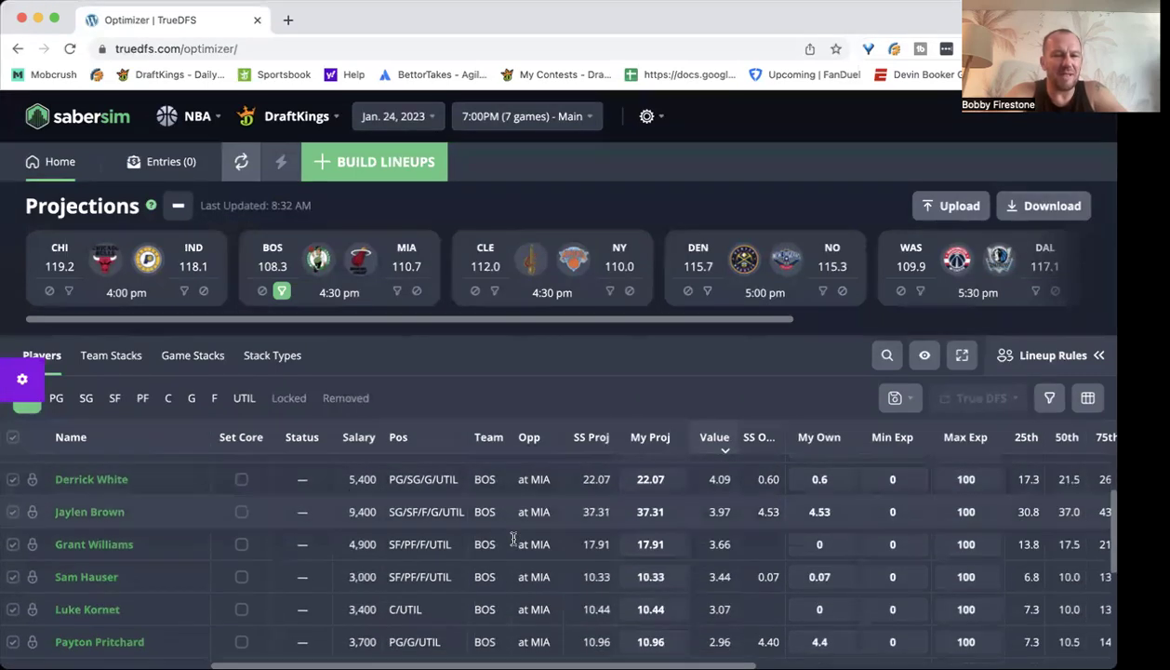
pyautogui.scroll(-3, 513, 539)
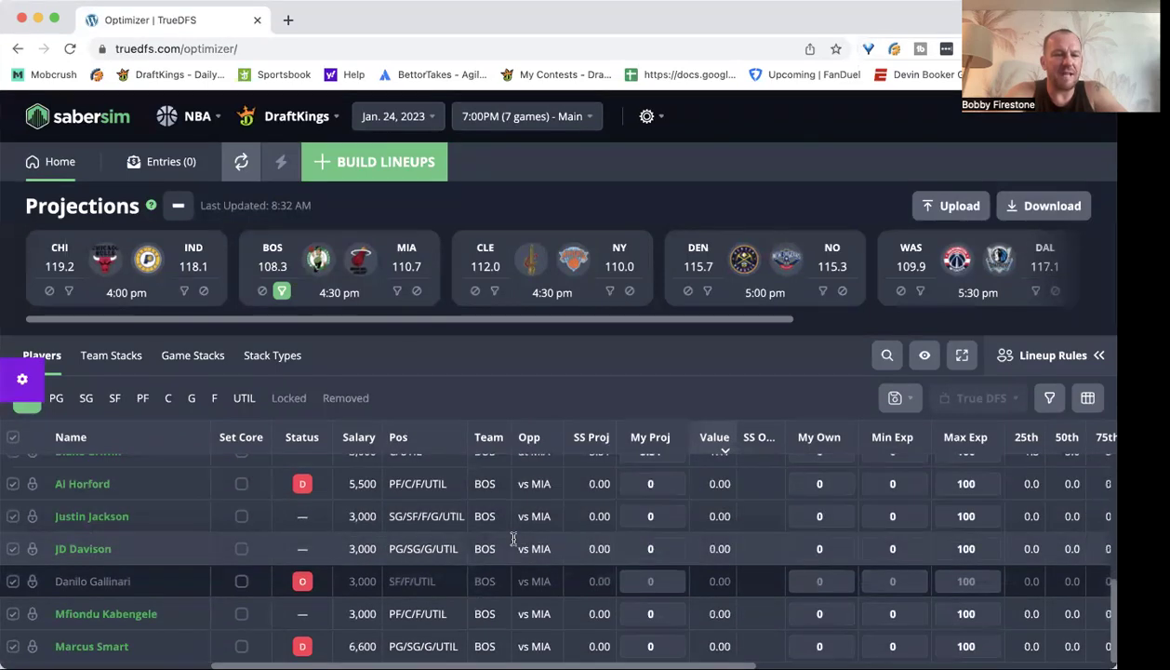
pyautogui.scroll(9, 513, 539)
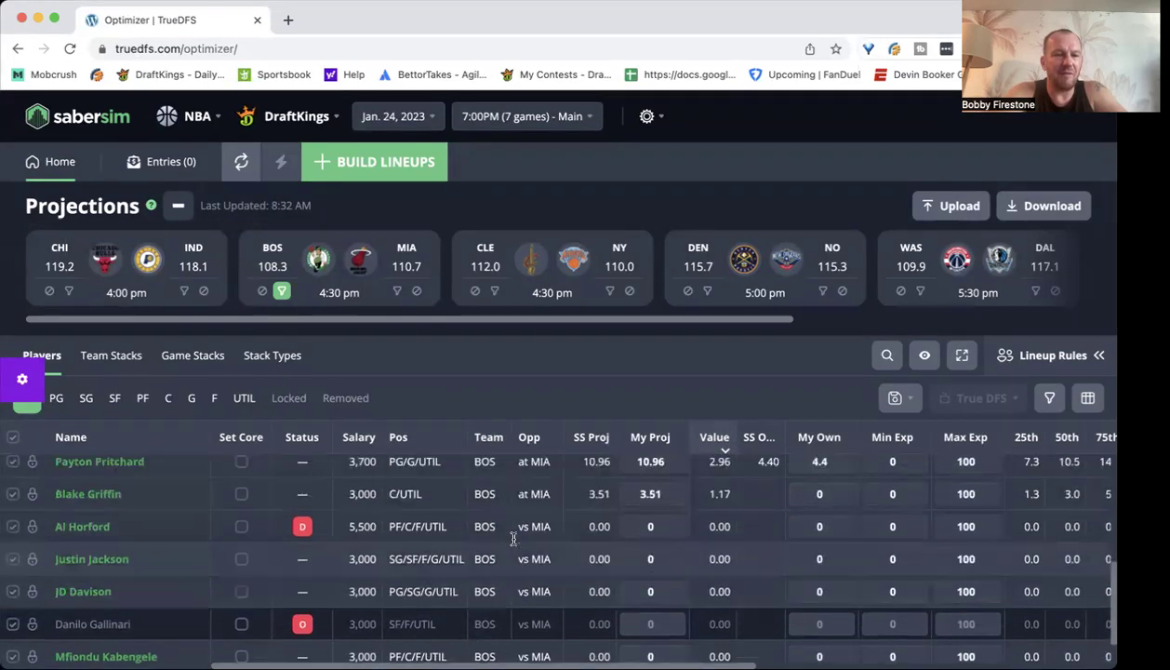
pyautogui.scroll(1, 513, 539)
pyautogui.scroll(-1, 513, 538)
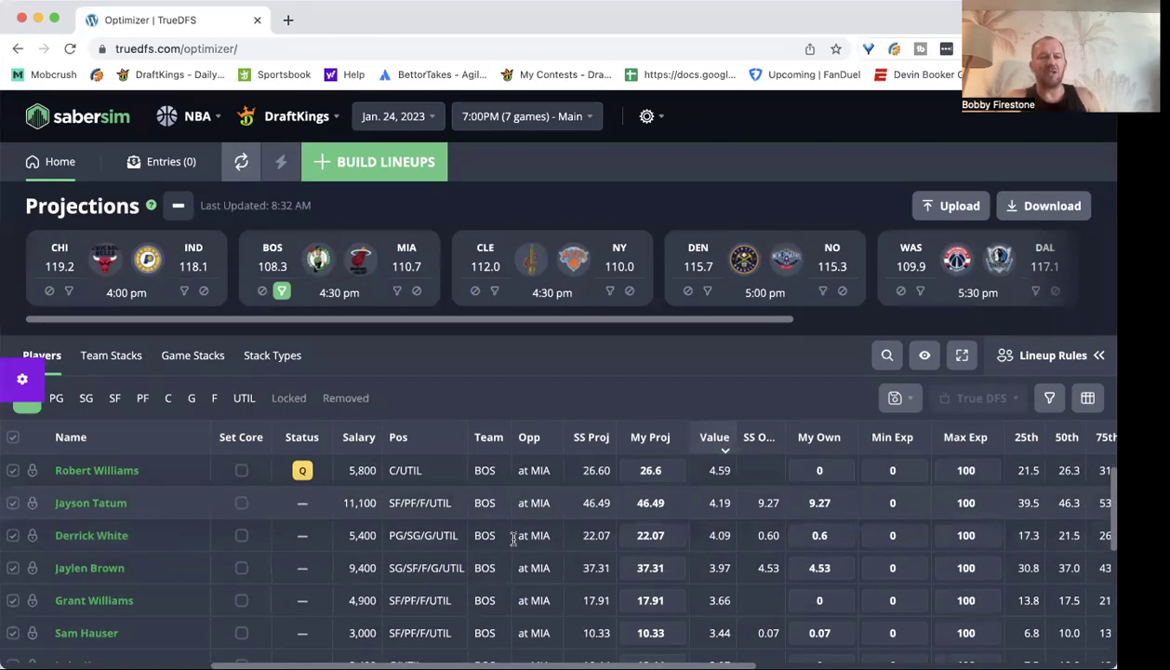
pyautogui.scroll(1, 512, 539)
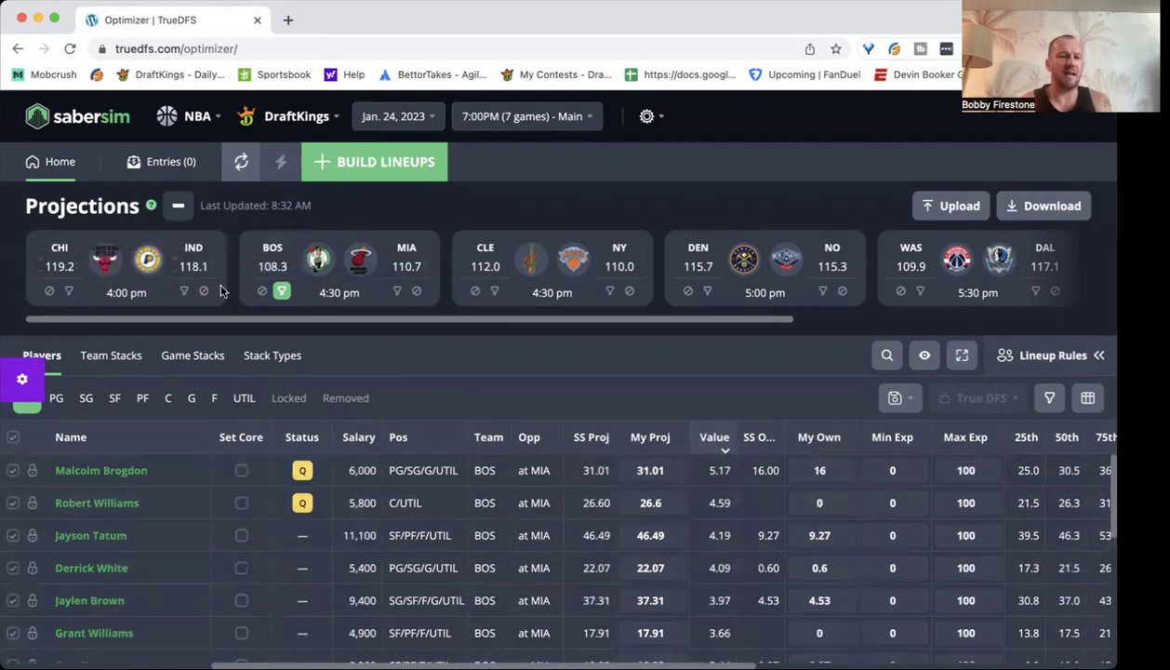
# Compare Miami's players with Boston's by filtering the list to each team in turn
pyautogui.click(282, 292)
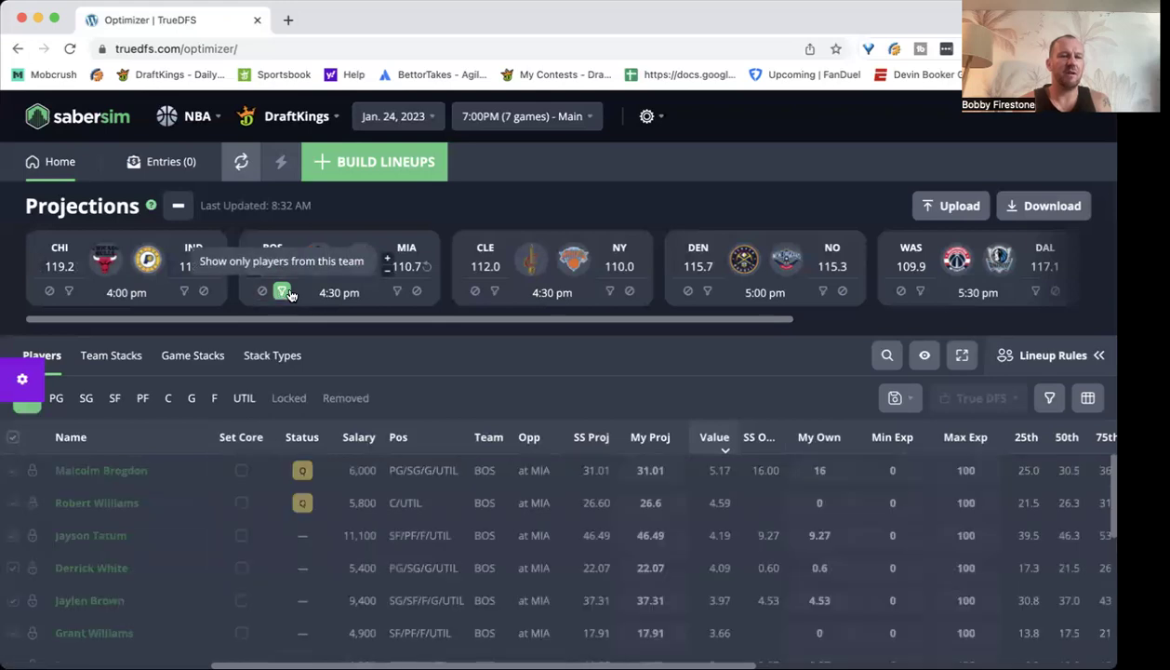
pyautogui.click(396, 291)
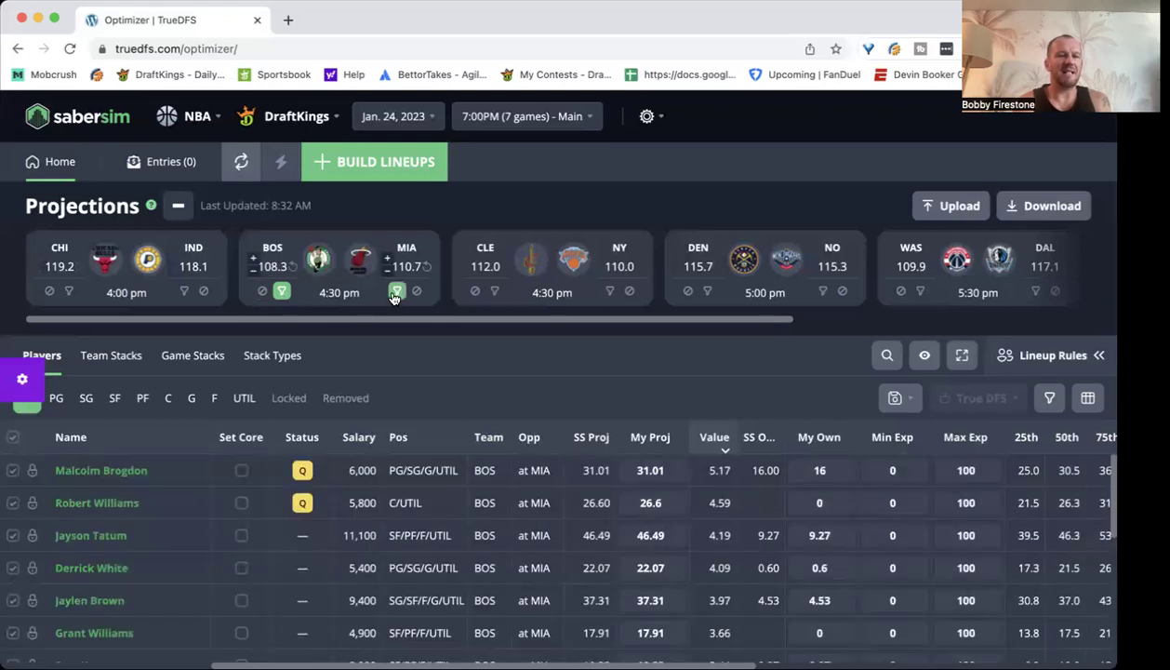
pyautogui.click(281, 291)
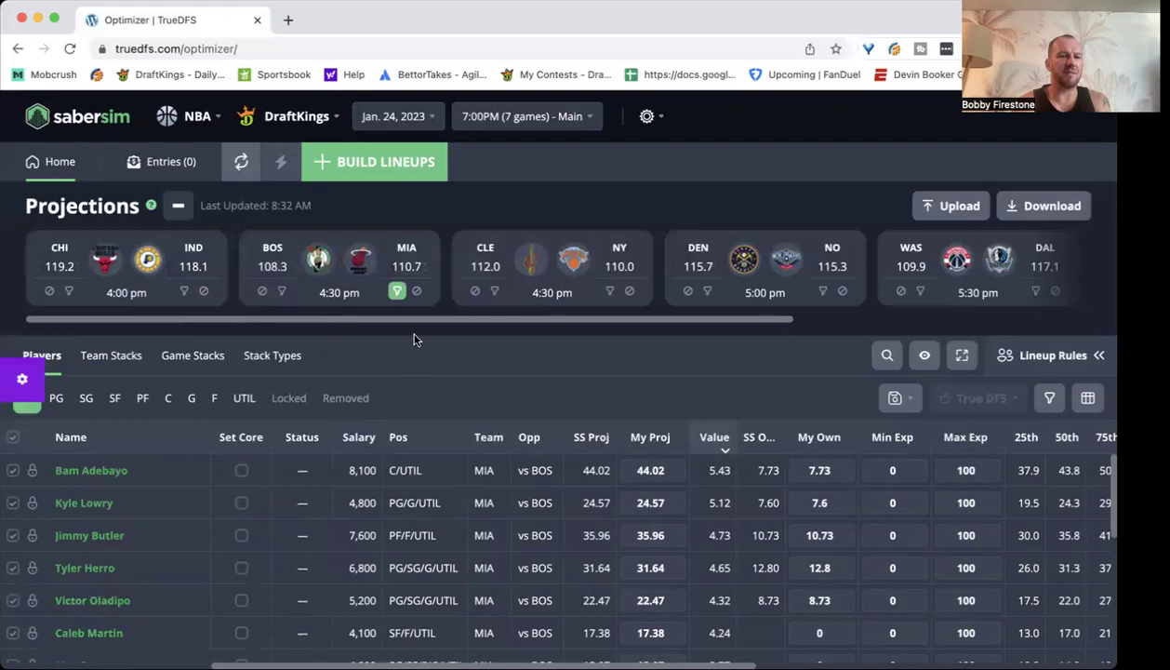
pyautogui.click(397, 291)
pyautogui.click(282, 292)
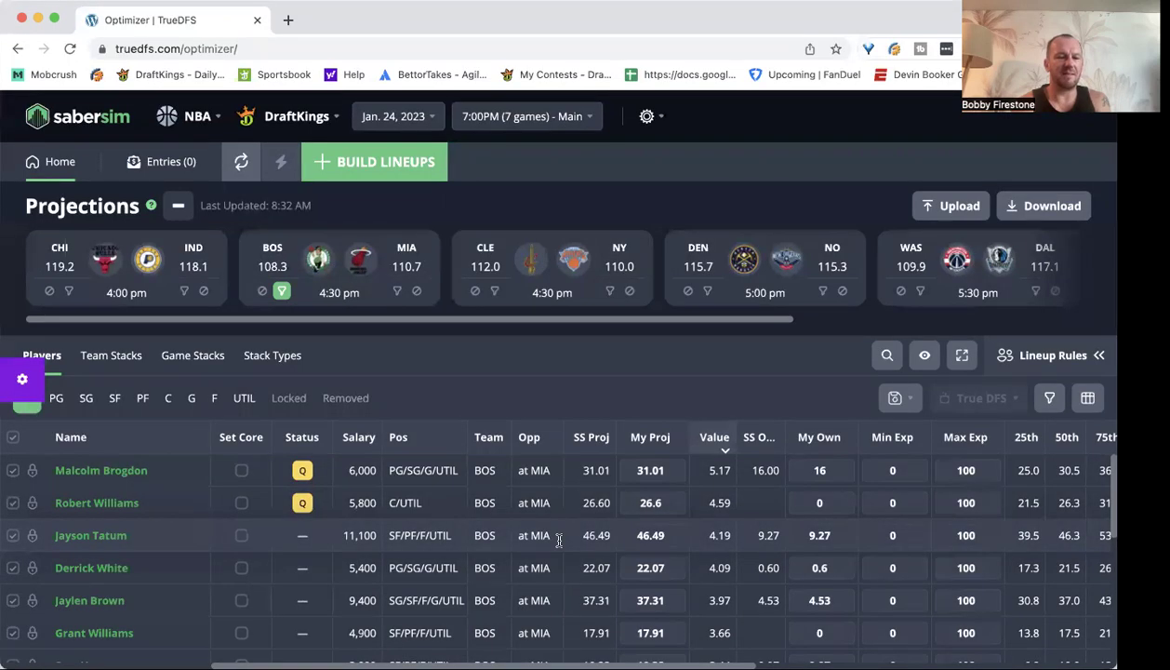
pyautogui.scroll(-5, 559, 540)
pyautogui.scroll(-1, 559, 540)
pyautogui.scroll(5, 559, 541)
pyautogui.scroll(1, 559, 541)
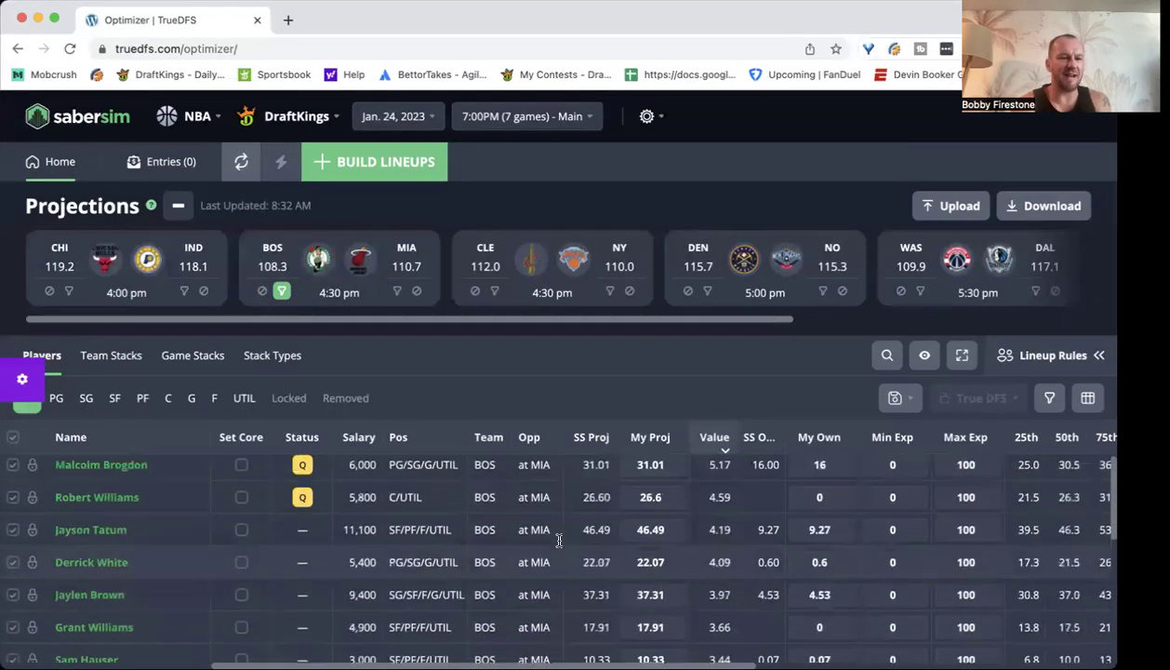
# Switch the team filter from Boston to Miami and set Jimmy Butler as a core player
pyautogui.moveTo(314, 300)
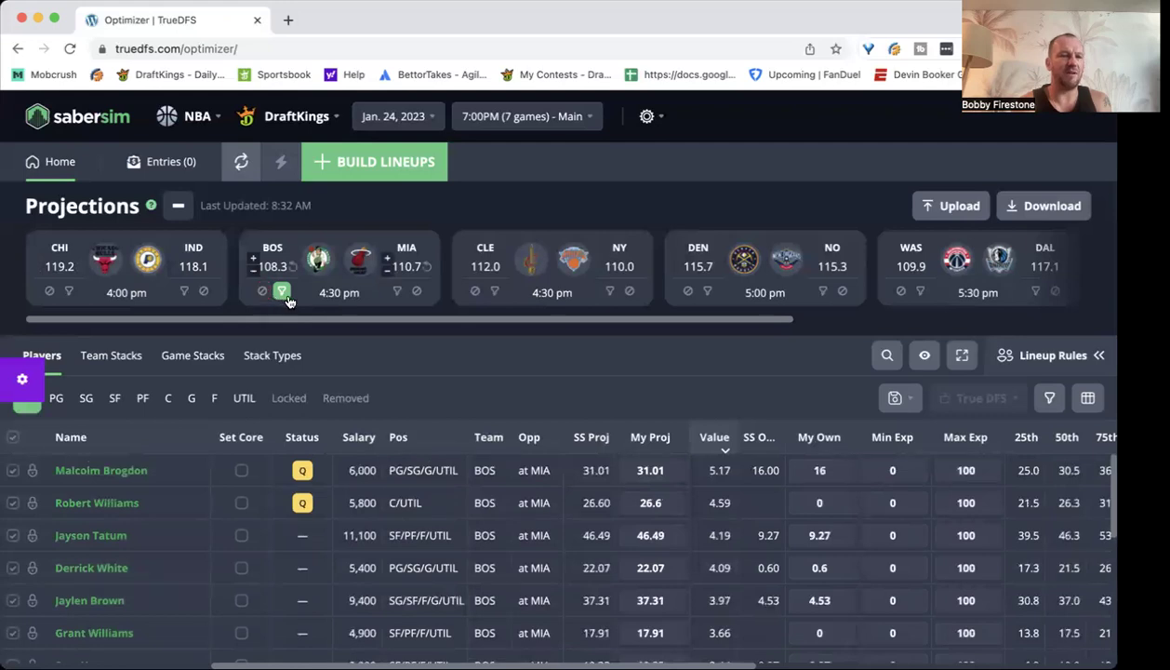
pyautogui.click(281, 291)
pyautogui.click(397, 292)
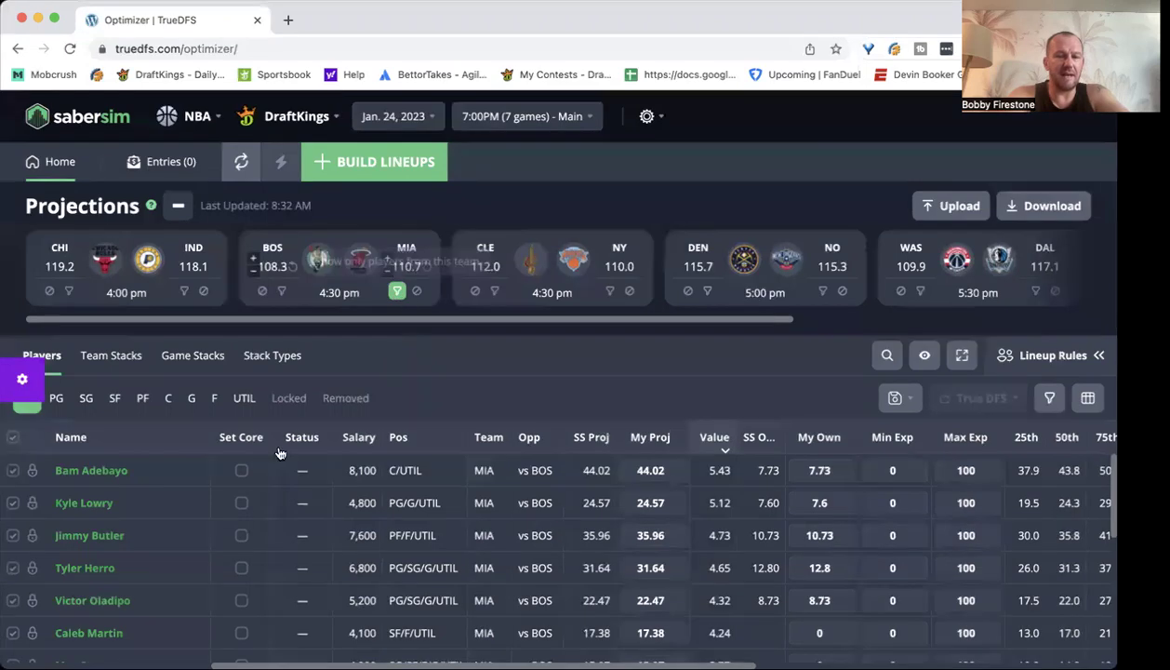
pyautogui.click(241, 535)
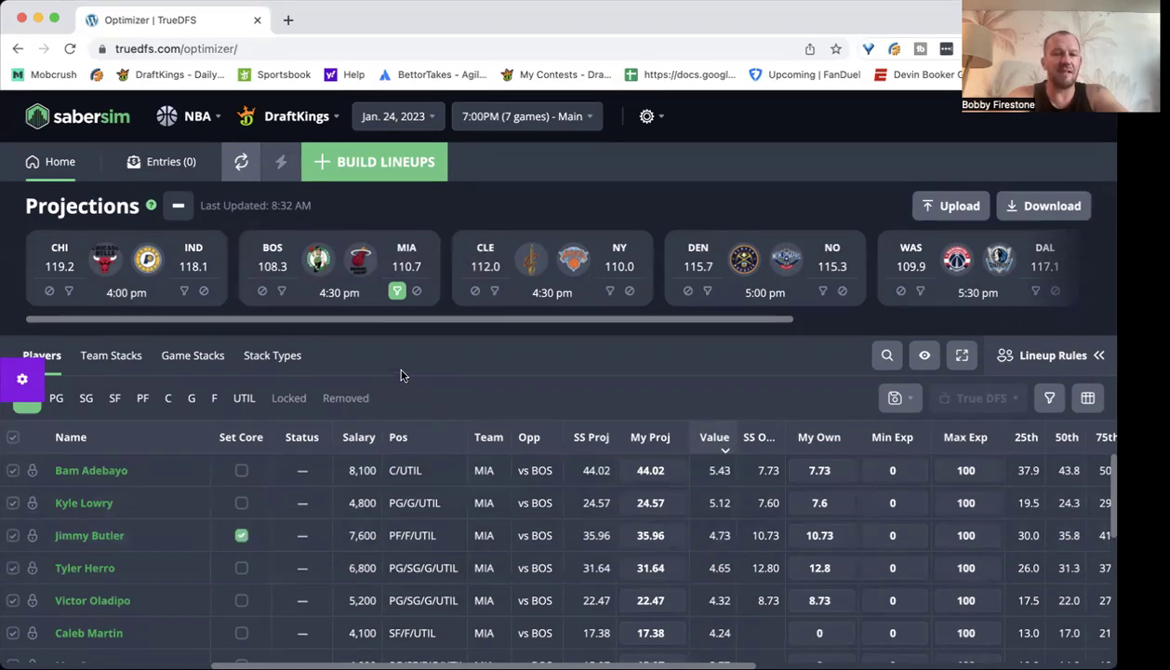
# Switch the team filter from Miami to Cleveland and review its players' projections and value
pyautogui.click(395, 292)
pyautogui.click(493, 292)
pyautogui.click(493, 293)
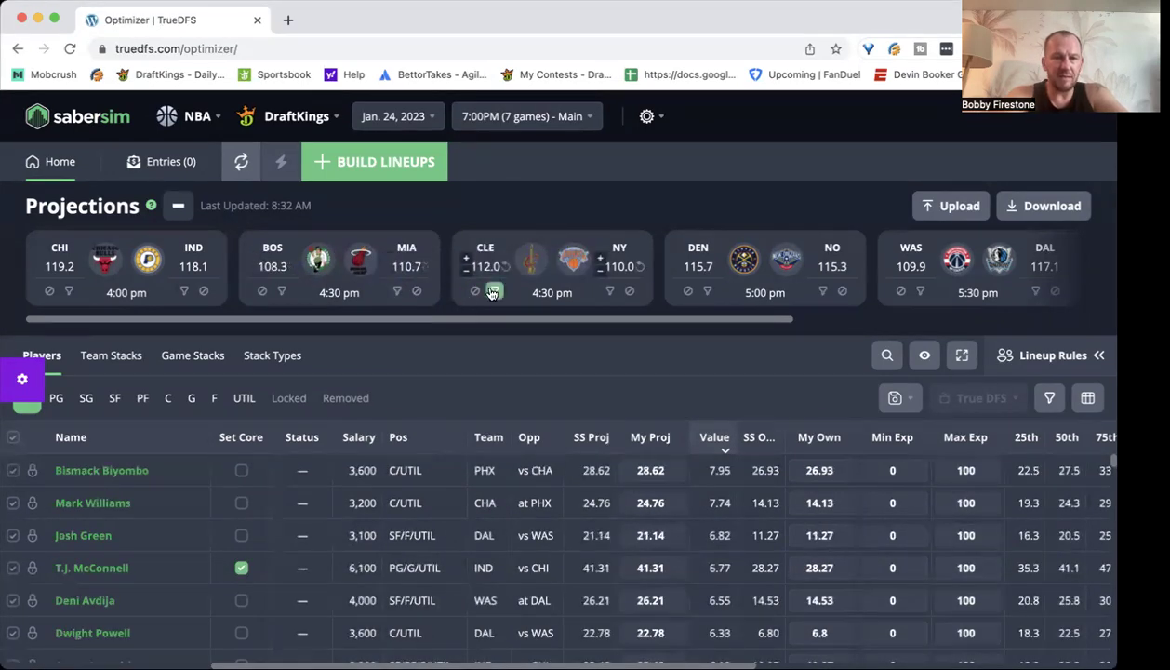
pyautogui.click(493, 293)
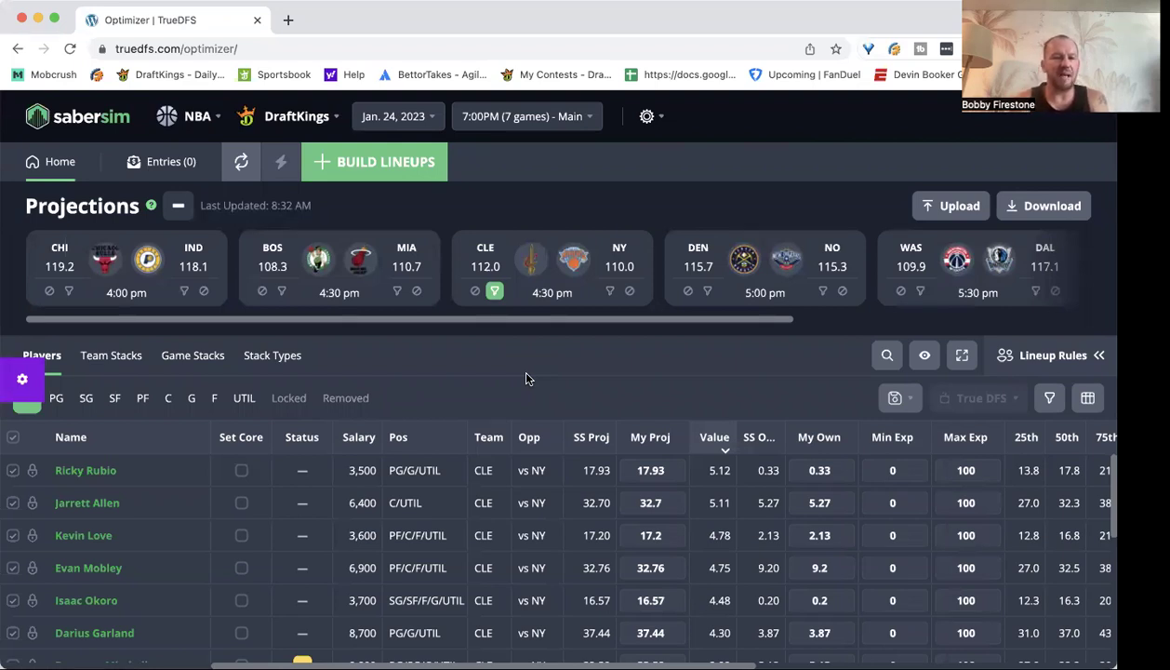
pyautogui.scroll(-3, 561, 559)
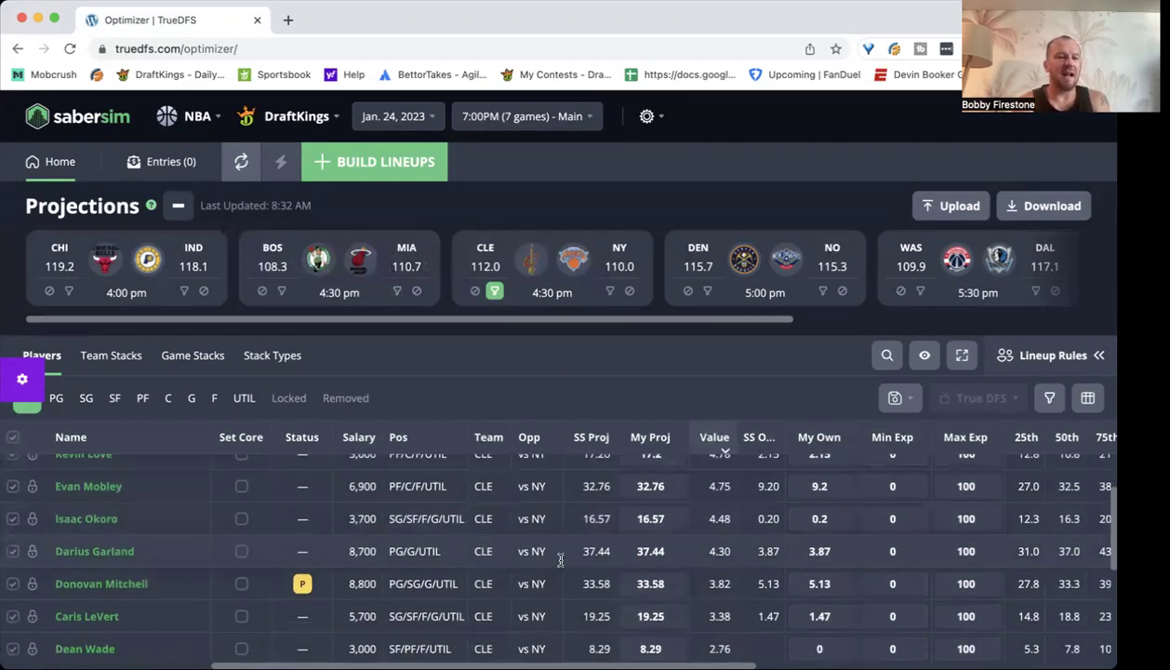
pyautogui.scroll(-1, 561, 559)
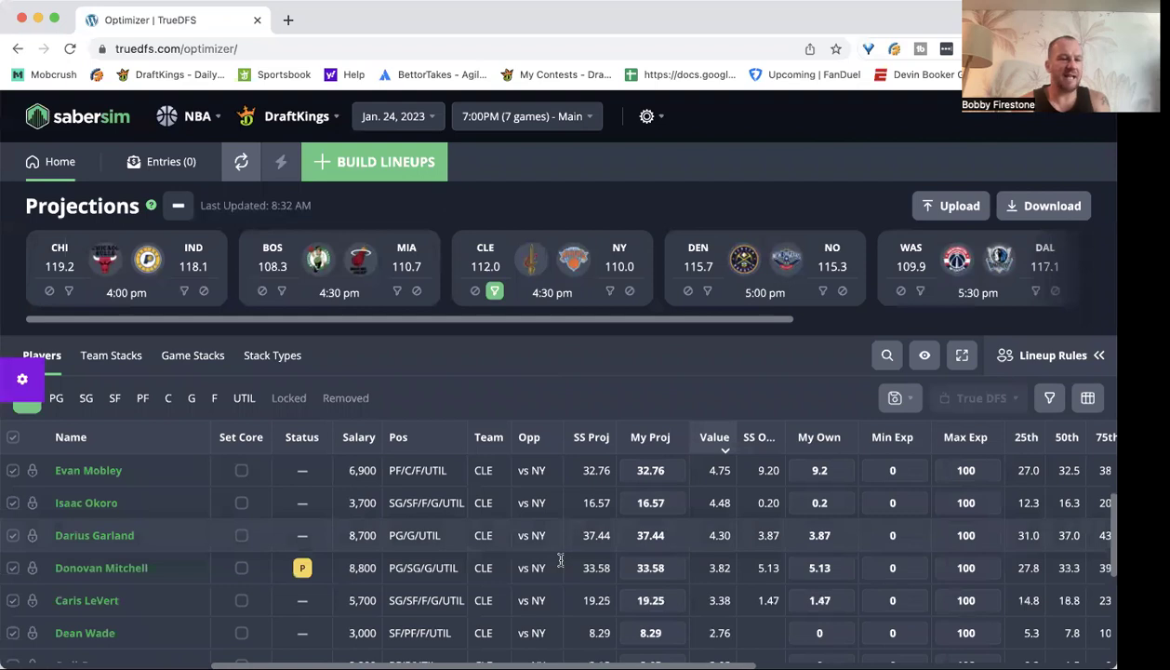
pyautogui.scroll(-1, 560, 558)
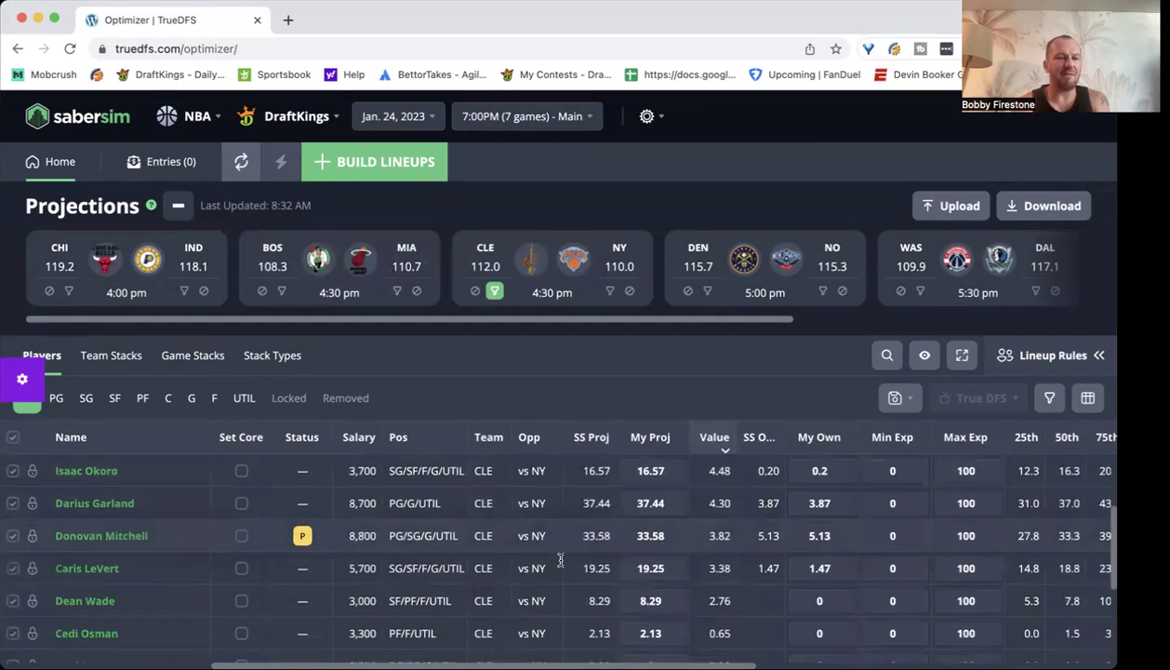
pyautogui.scroll(5, 560, 559)
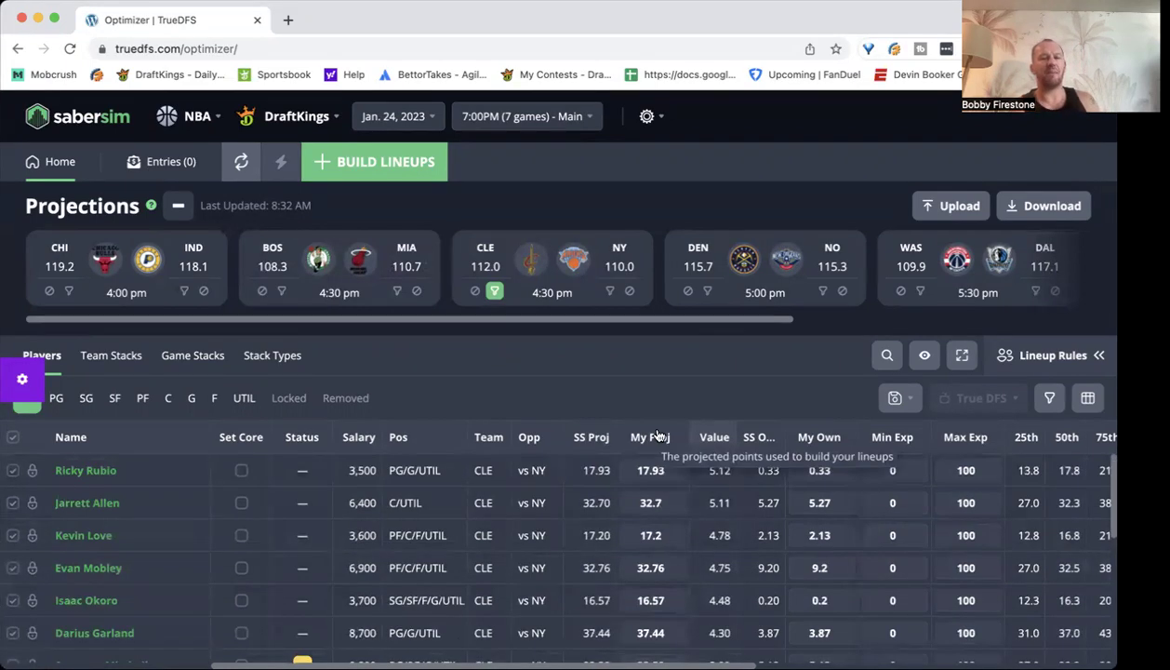
# Switch the team filter from Cleveland to New York and review its players' salaries, projections and value
pyautogui.click(494, 291)
pyautogui.click(610, 291)
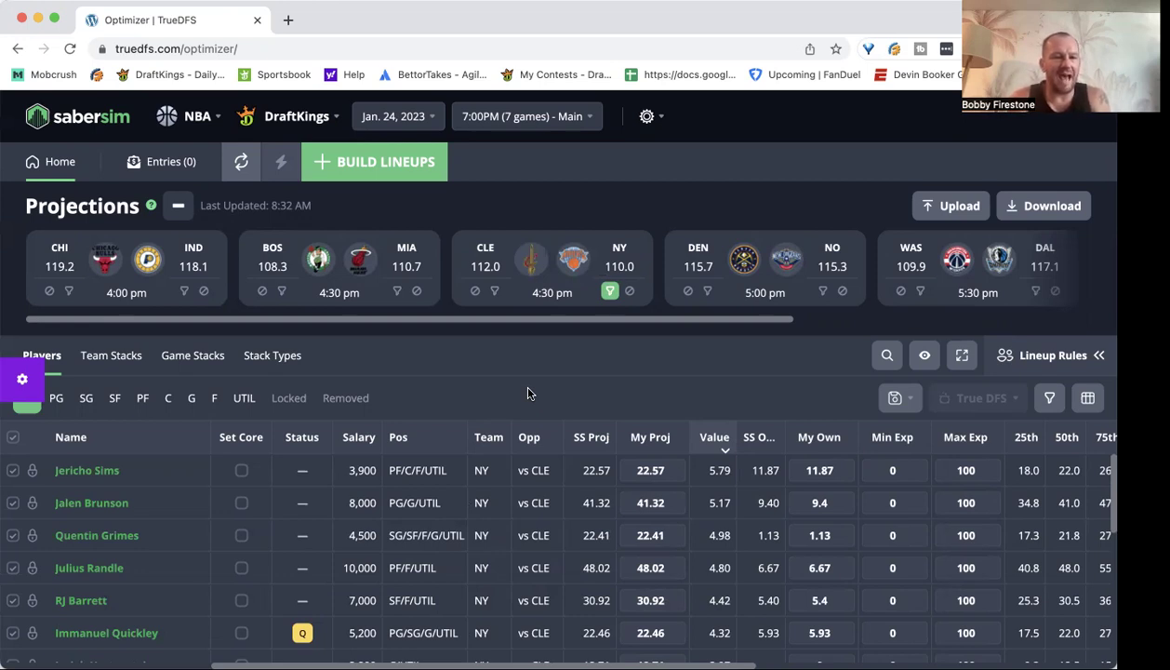
pyautogui.scroll(-1, 483, 521)
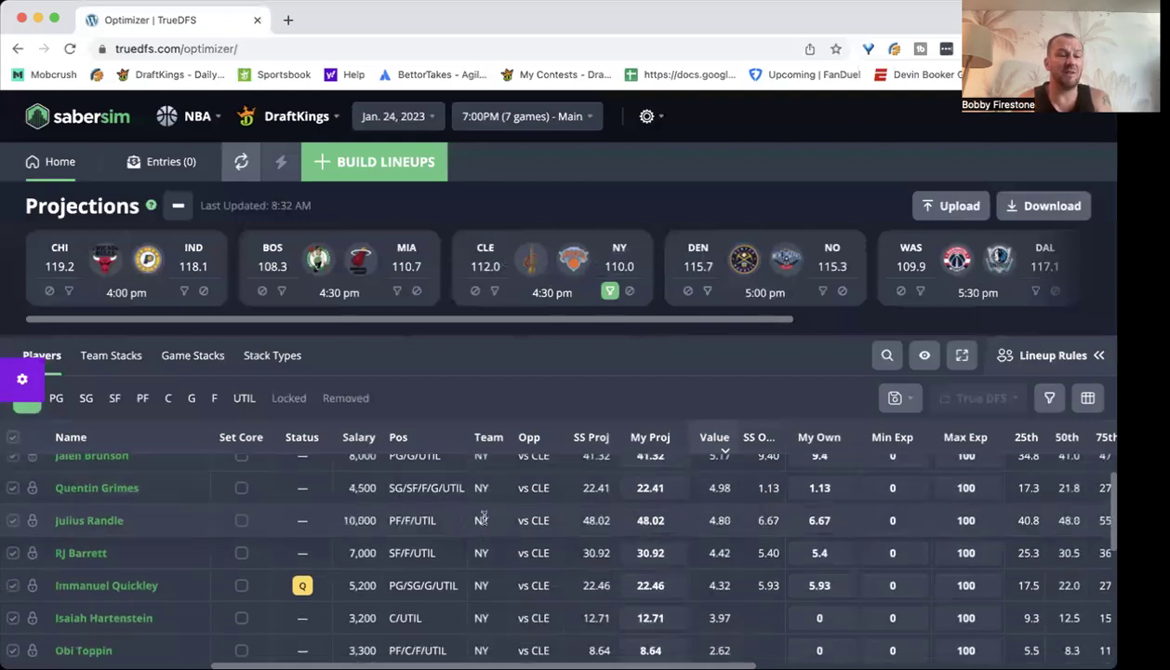
pyautogui.scroll(-1, 483, 518)
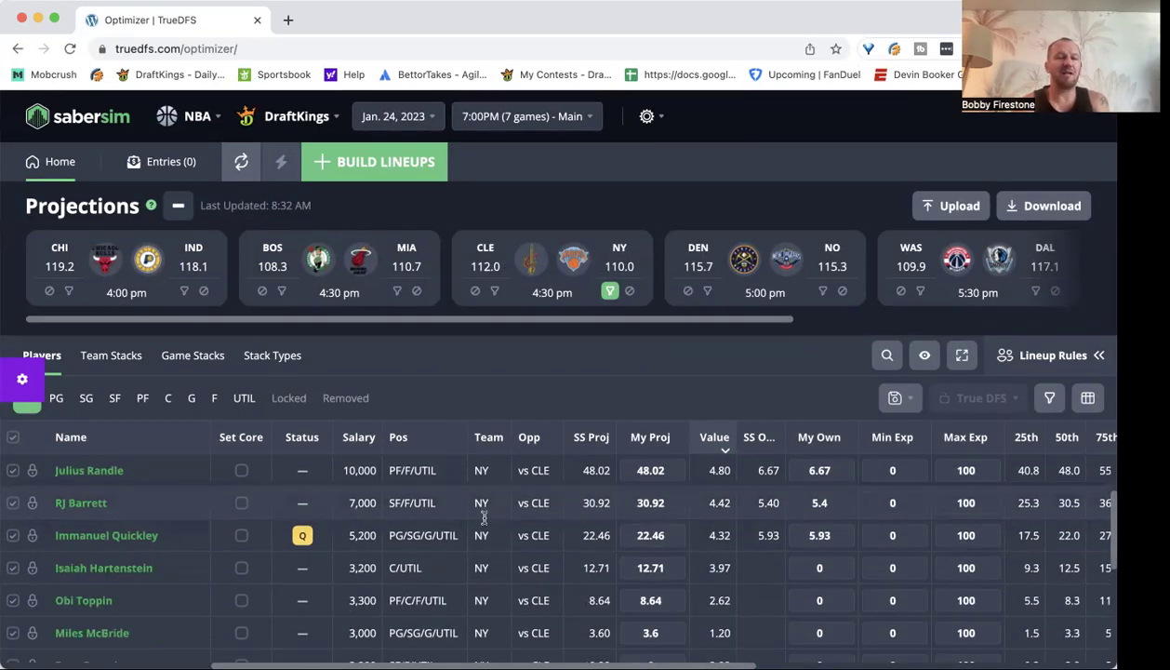
pyautogui.scroll(1, 484, 518)
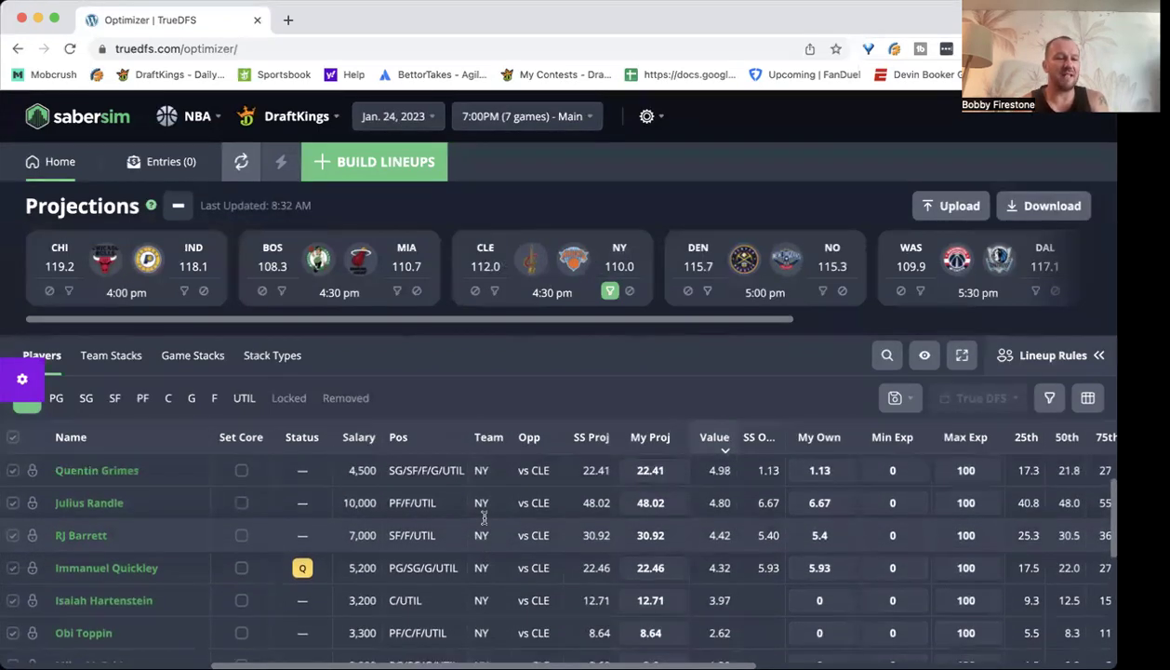
pyautogui.scroll(2, 483, 519)
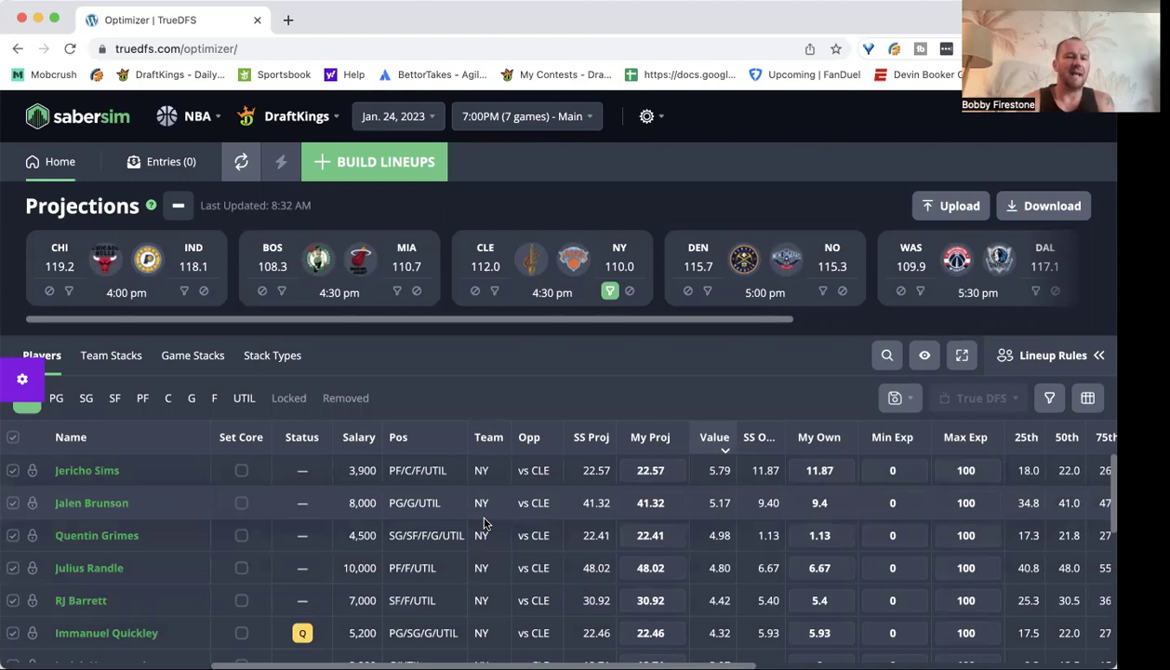
# Switch the team filter from New York to Denver and review its players' projections and injury statuses
pyautogui.click(610, 292)
pyautogui.click(610, 292)
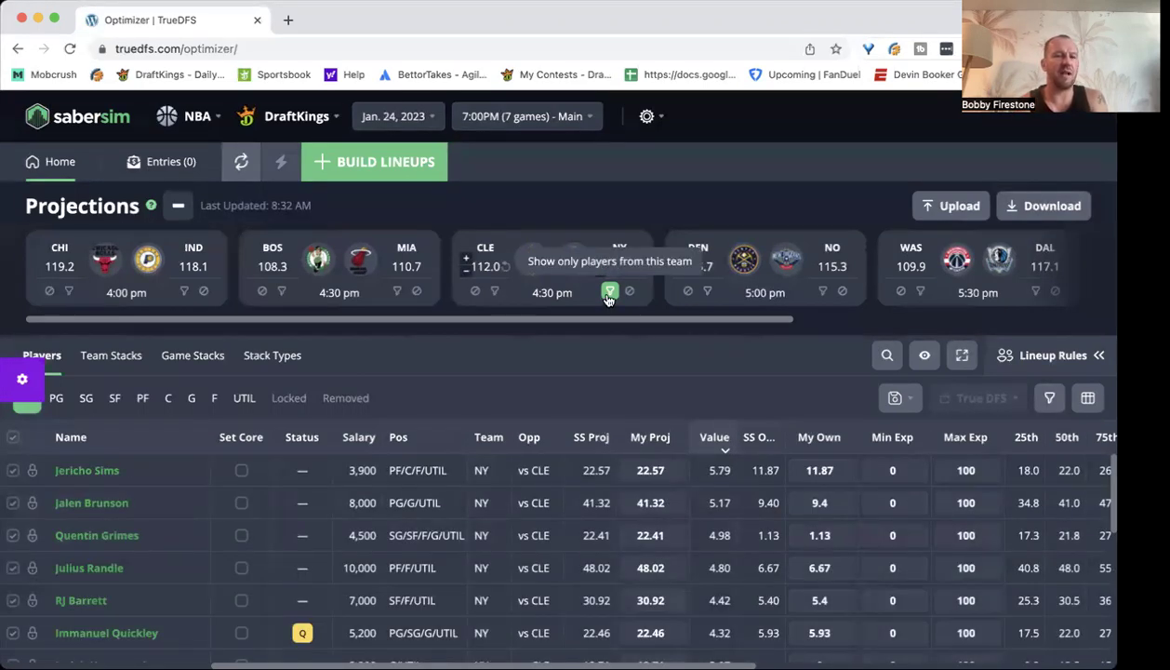
pyautogui.click(609, 292)
pyautogui.click(707, 292)
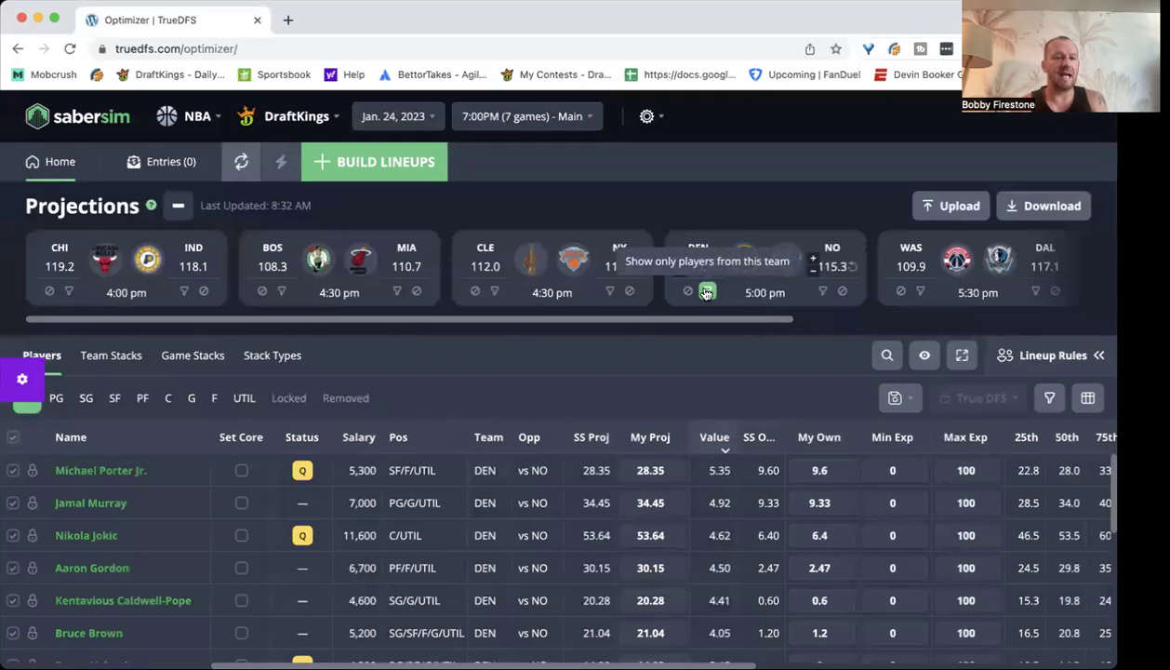
# Switch the team filter from Denver to New Orleans and look through its full player list
pyautogui.click(706, 293)
pyautogui.click(821, 293)
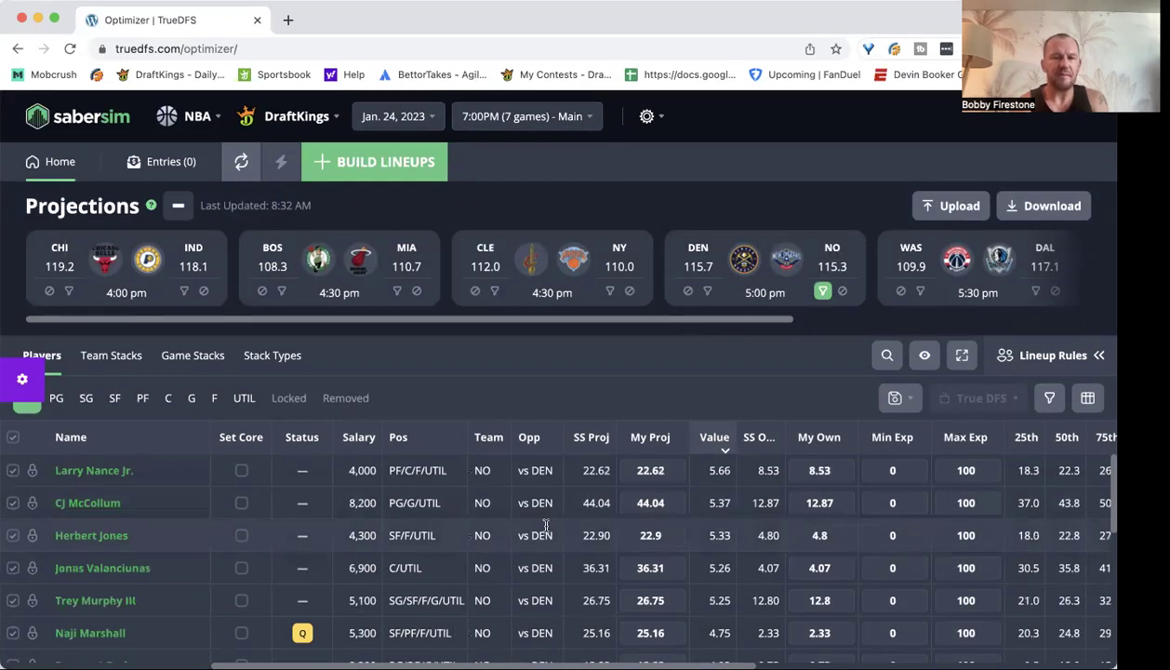
pyautogui.scroll(-3, 546, 525)
pyautogui.scroll(3, 546, 525)
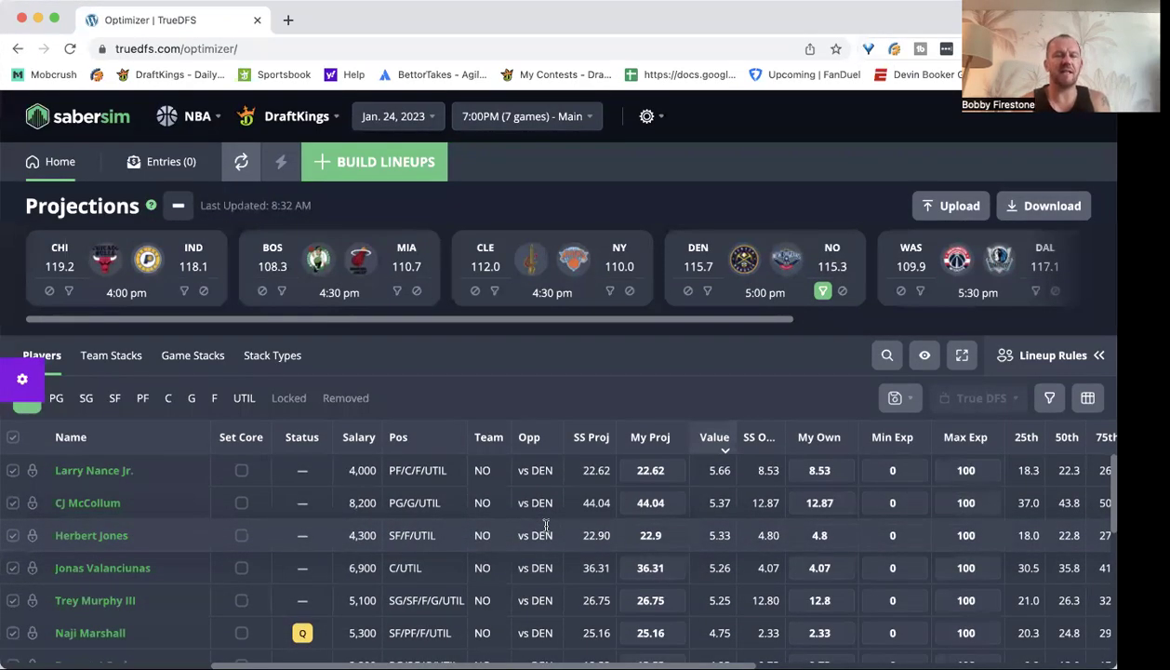
# Switch the team filter from New Orleans to Washington and examine its players' values, percentile outcomes and projected stats
pyautogui.click(823, 294)
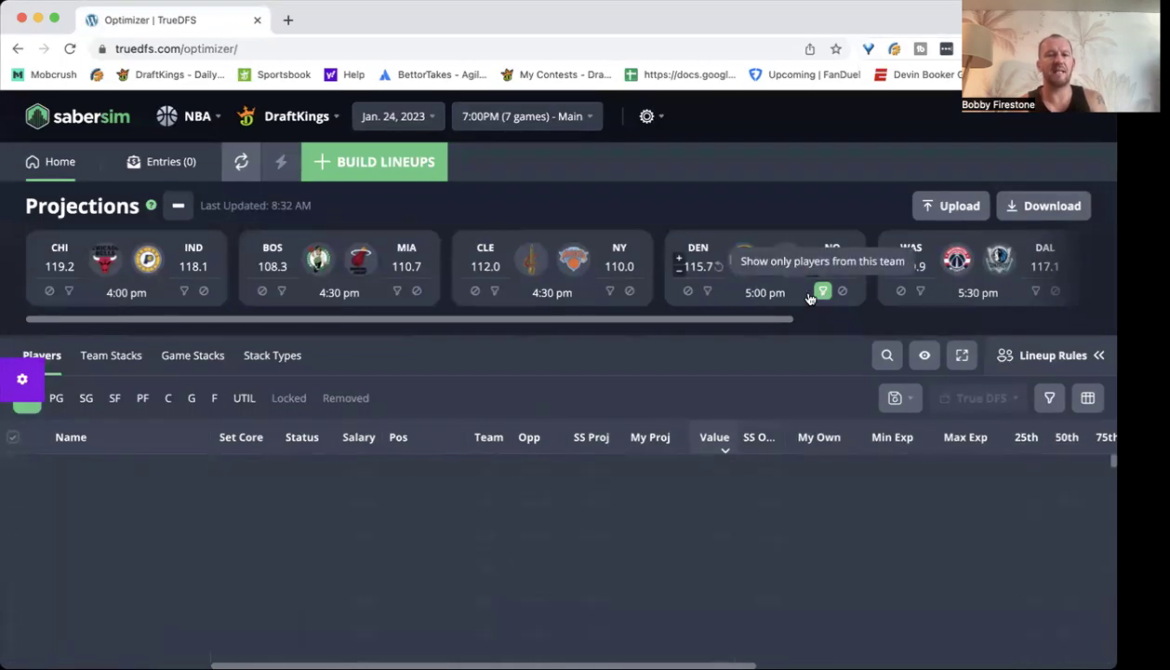
pyautogui.moveTo(713, 318); pyautogui.dragTo(1006, 307)
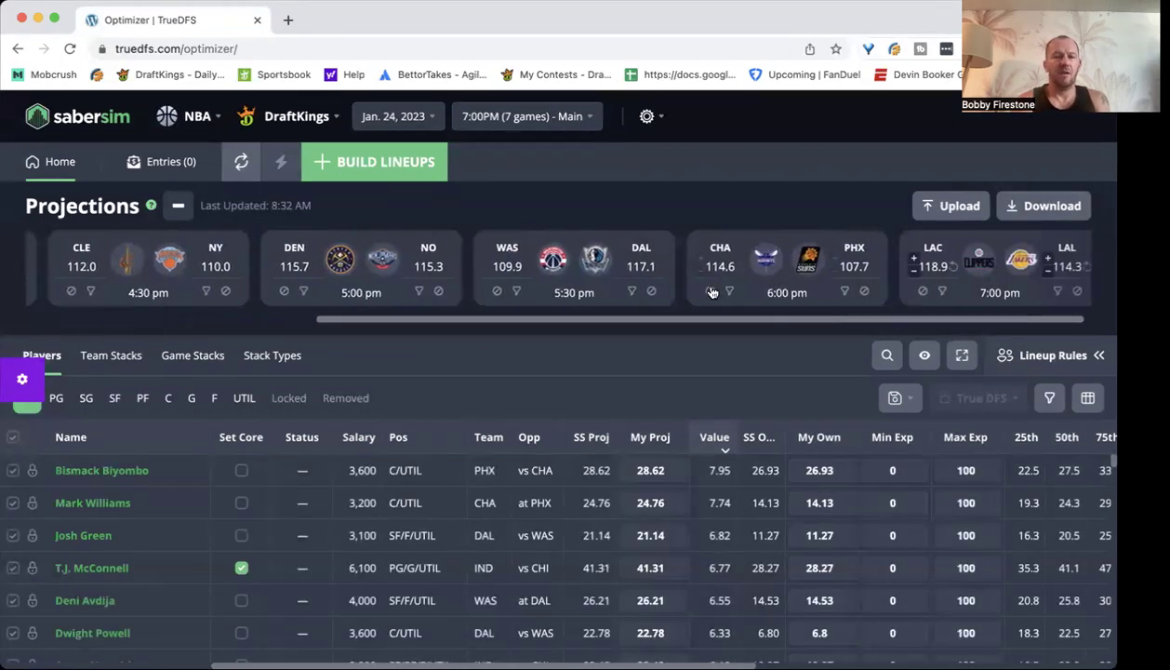
pyautogui.click(517, 293)
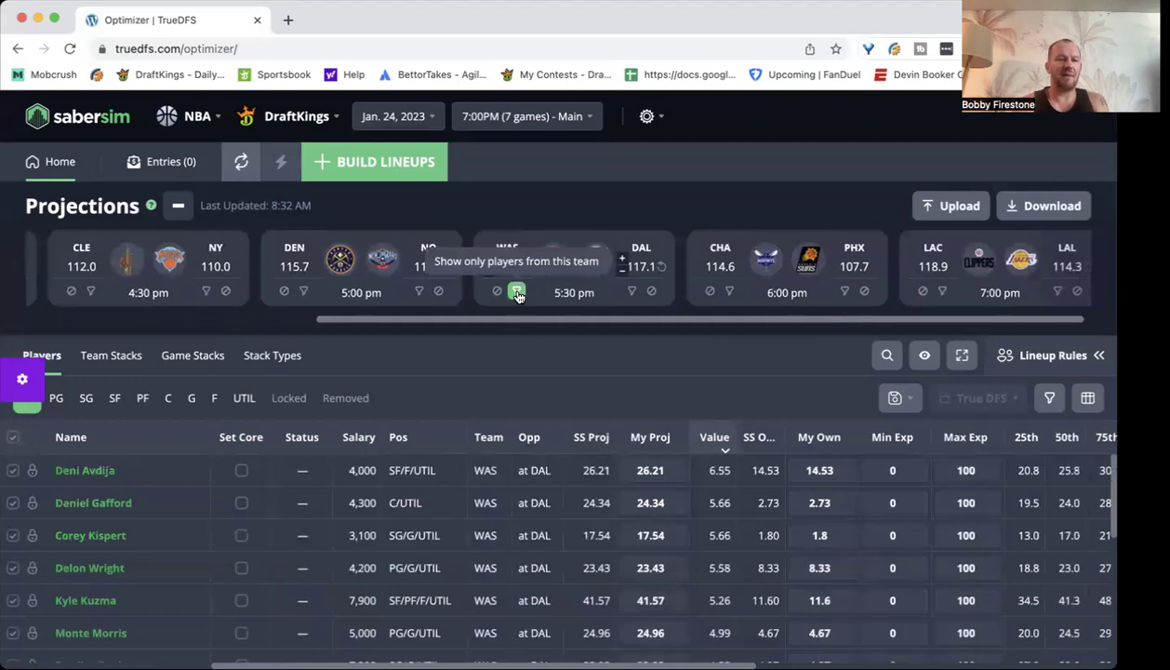
pyautogui.scroll(-4, 555, 526)
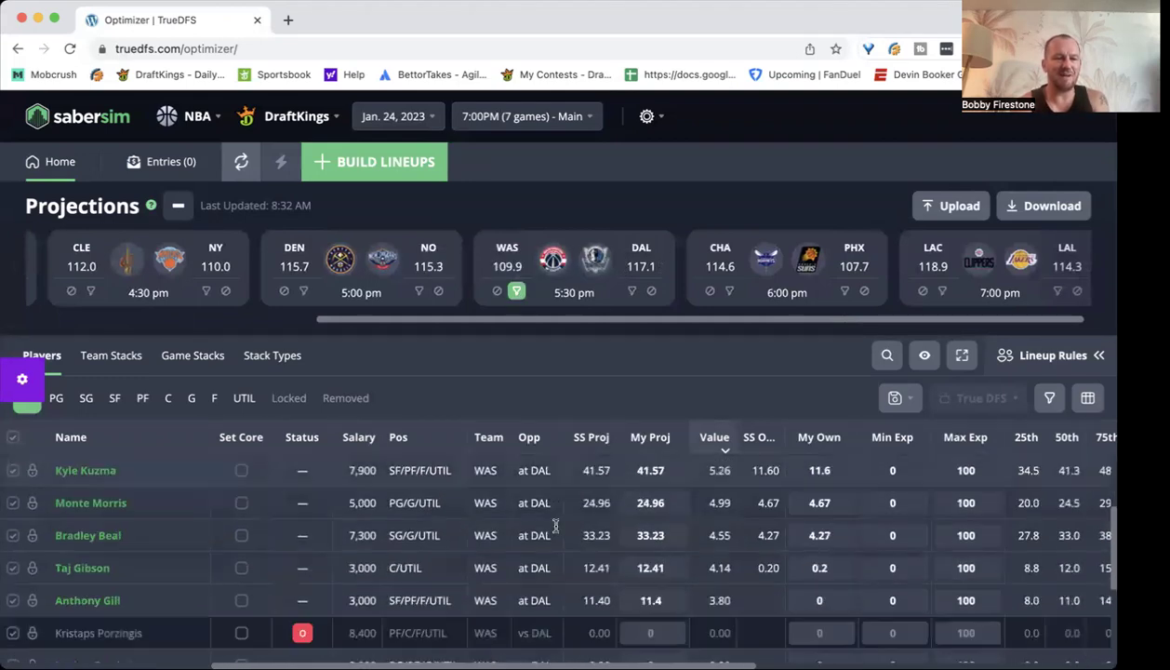
pyautogui.scroll(-2, 555, 526)
pyautogui.scroll(4, 555, 525)
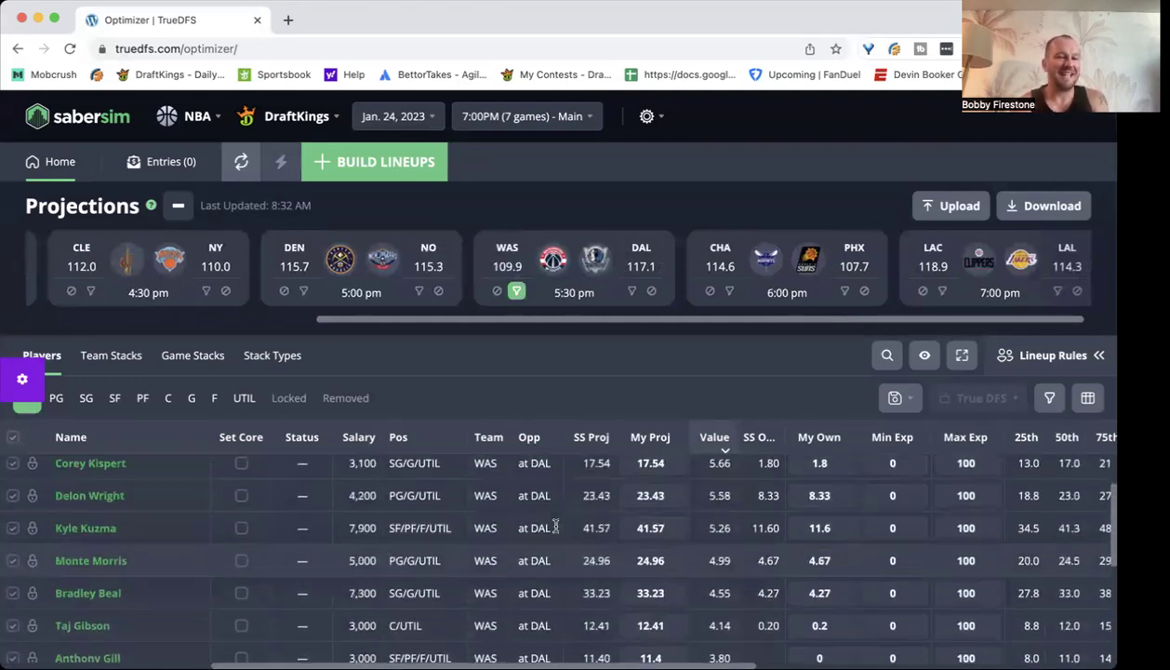
pyautogui.scroll(2, 555, 525)
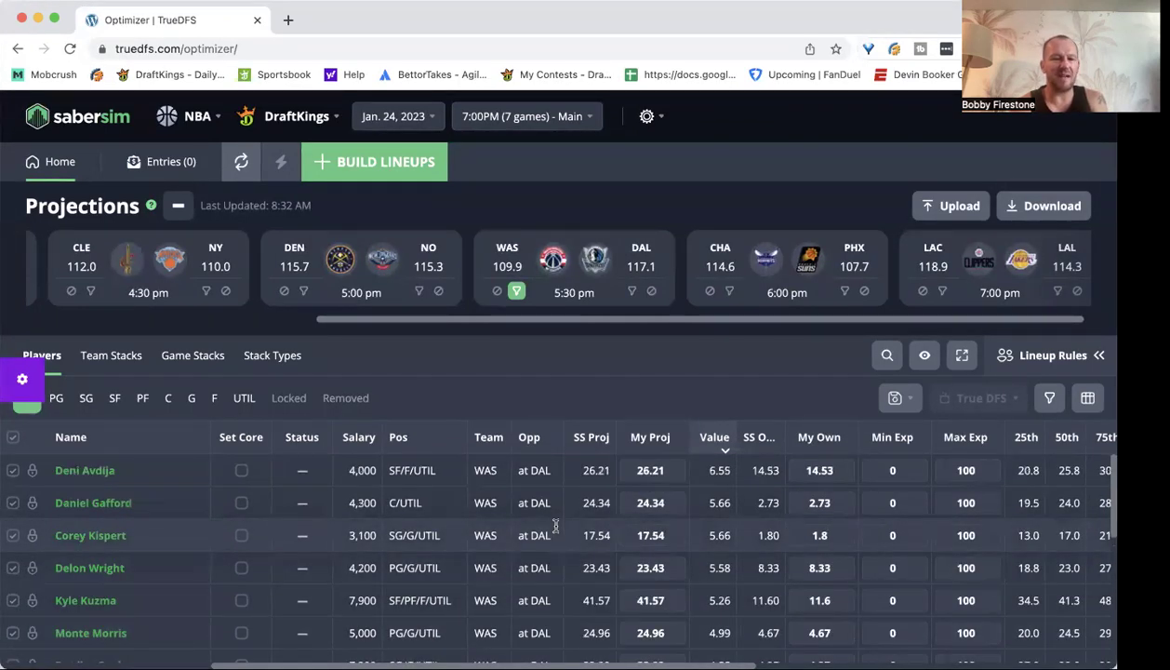
pyautogui.scroll(-3, 555, 525)
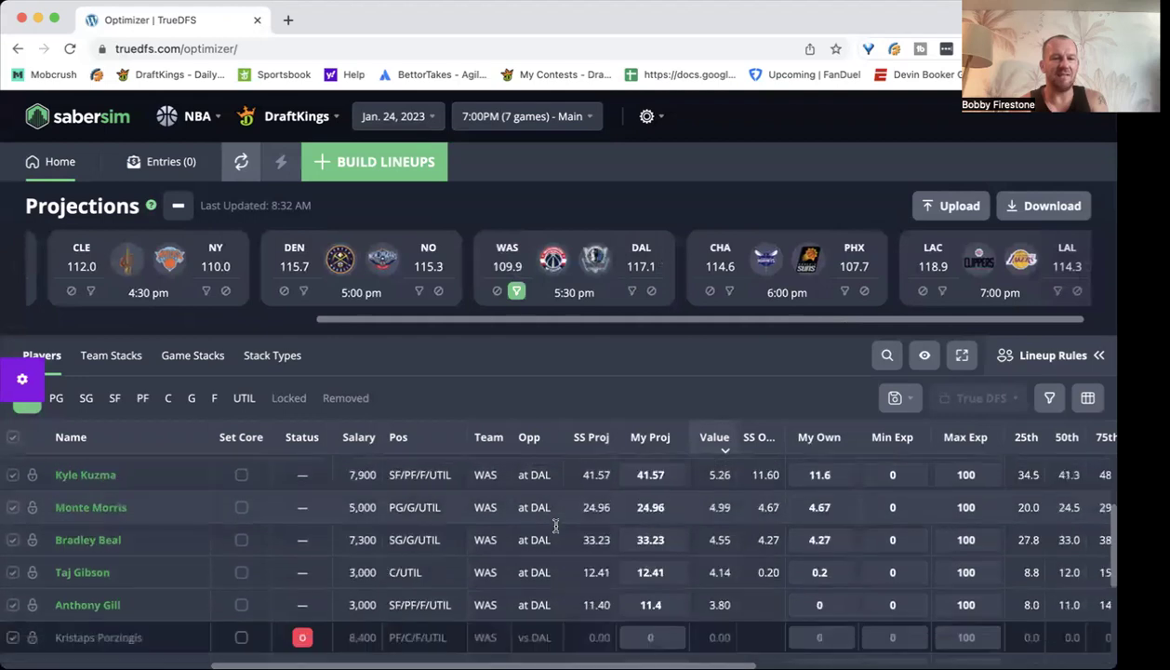
pyautogui.scroll(1, 555, 525)
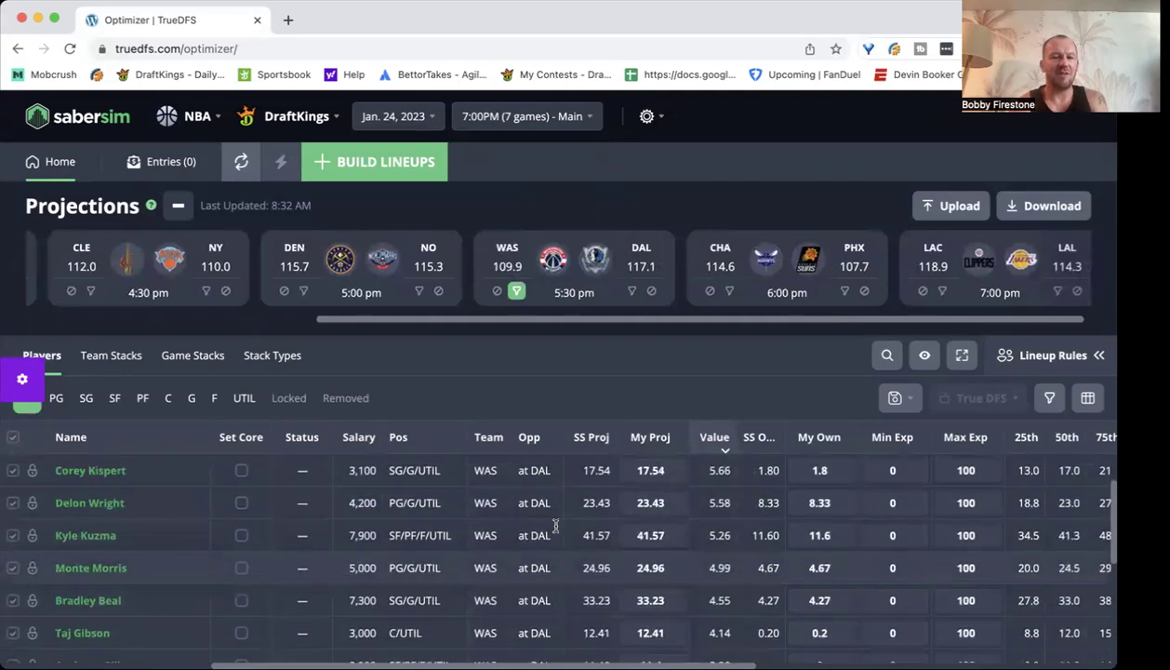
pyautogui.scroll(1, 555, 525)
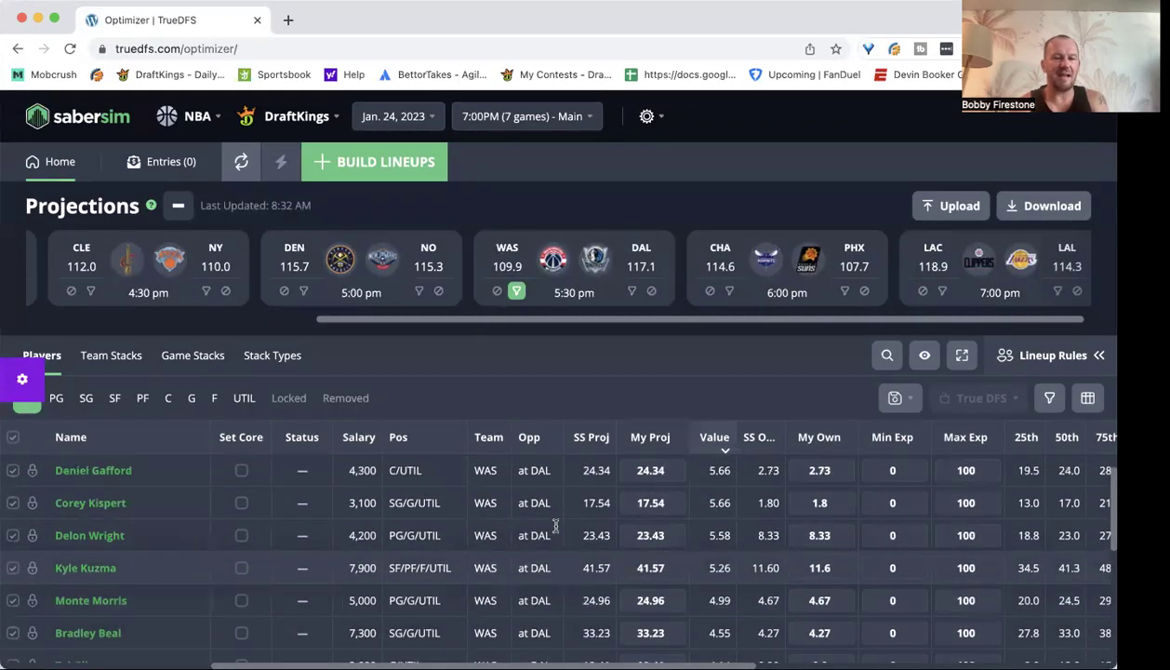
pyautogui.hscroll(5, 555, 525)
pyautogui.hscroll(5, 555, 525)
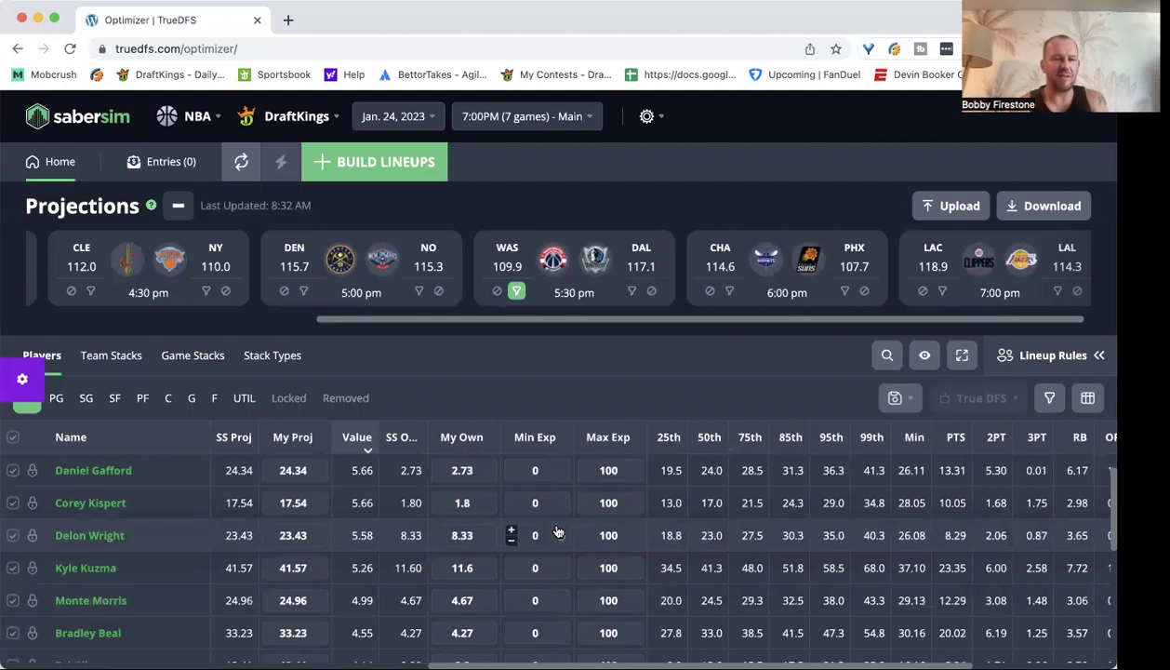
pyautogui.hscroll(-8, 557, 531)
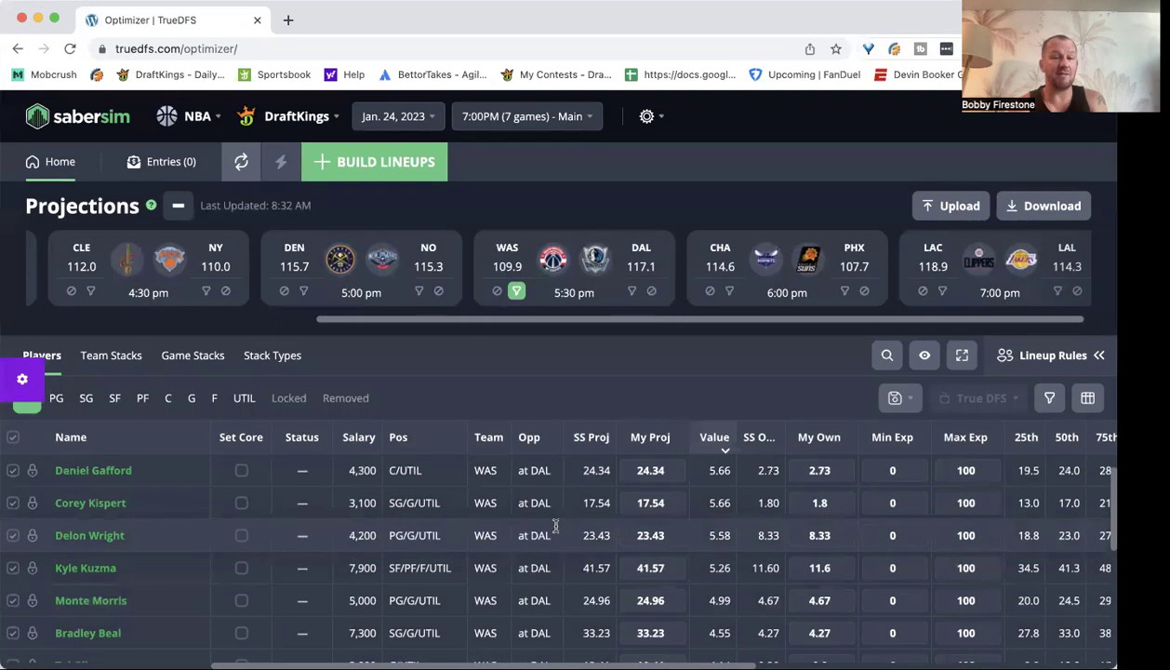
# Switch the team filter from Washington to Dallas and try Luka Doncic as a core player
pyautogui.click(516, 291)
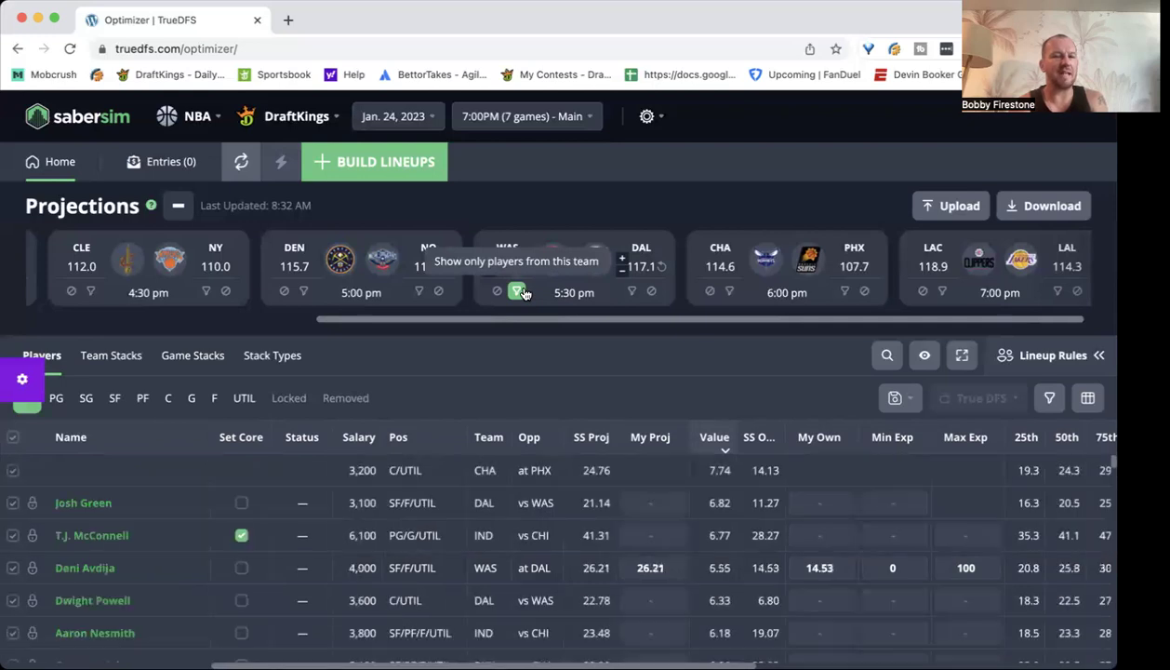
pyautogui.click(633, 291)
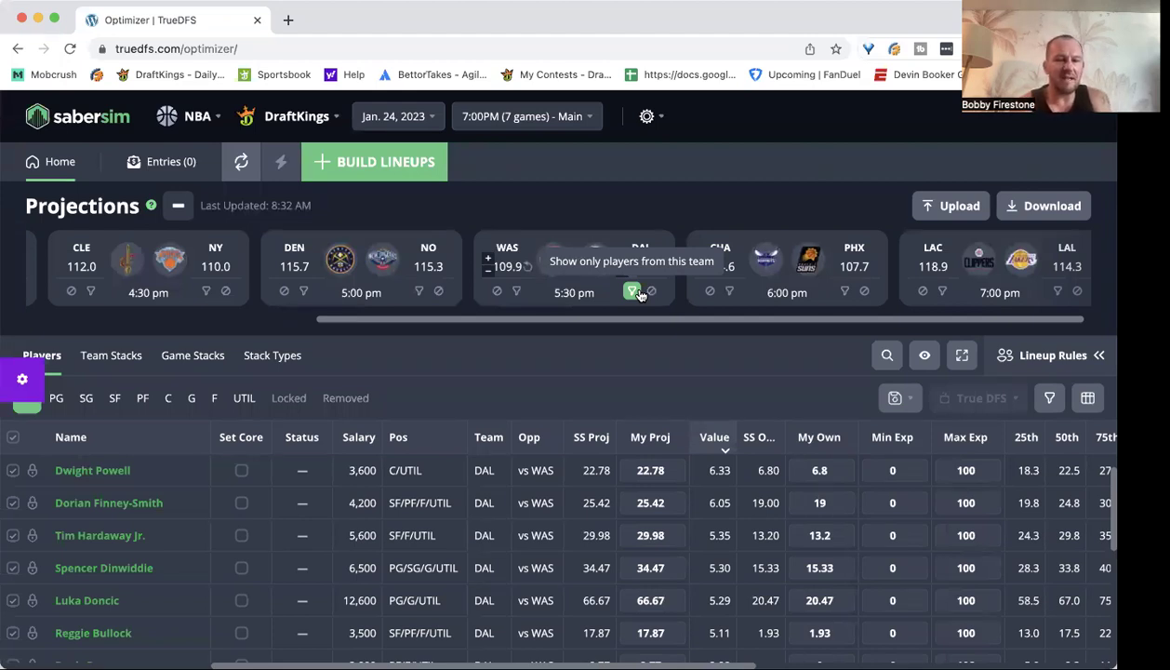
pyautogui.click(240, 600)
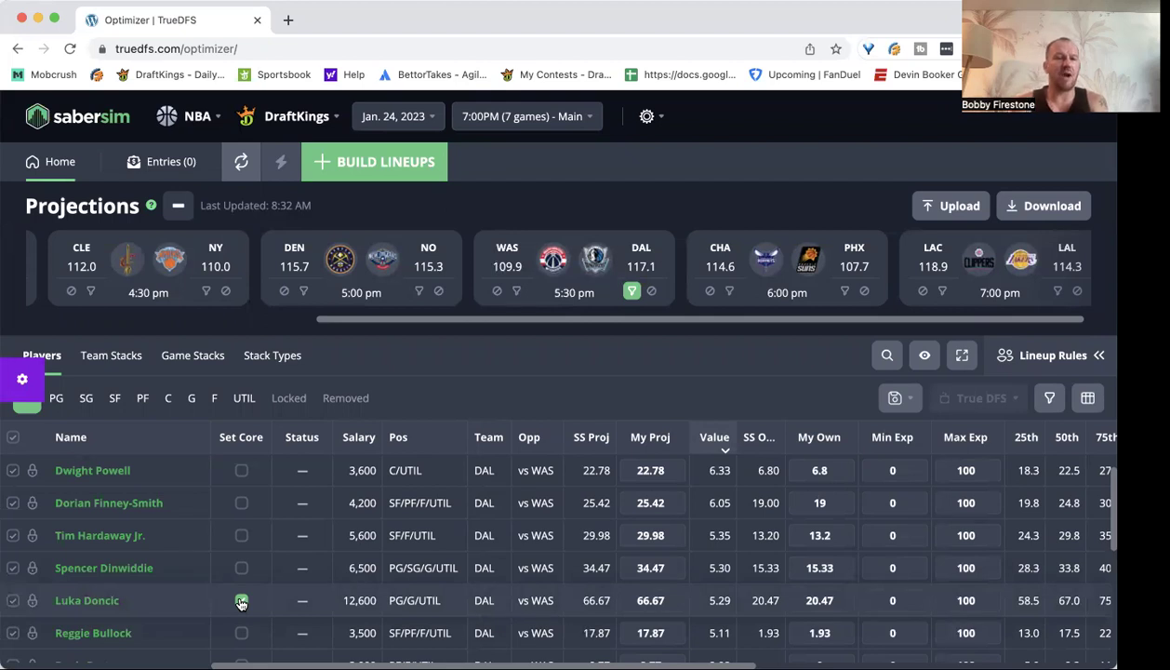
# Switch the team filter from Dallas to Charlotte and set Mark Williams as a core player
pyautogui.click(632, 290)
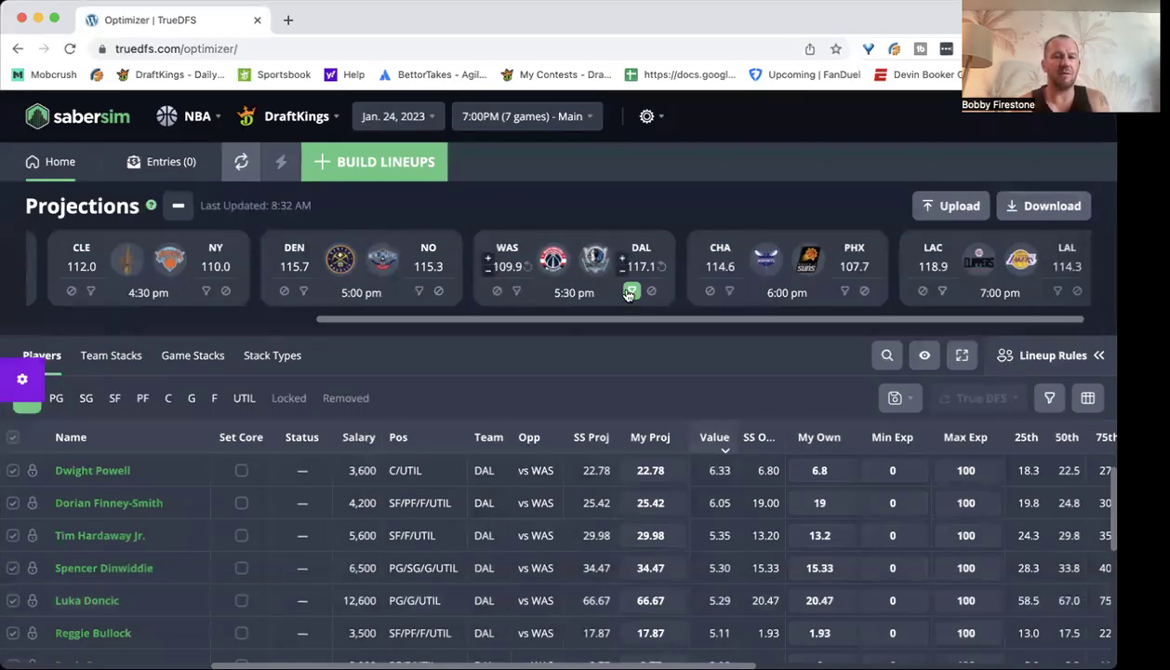
pyautogui.click(729, 291)
pyautogui.rightClick(732, 290)
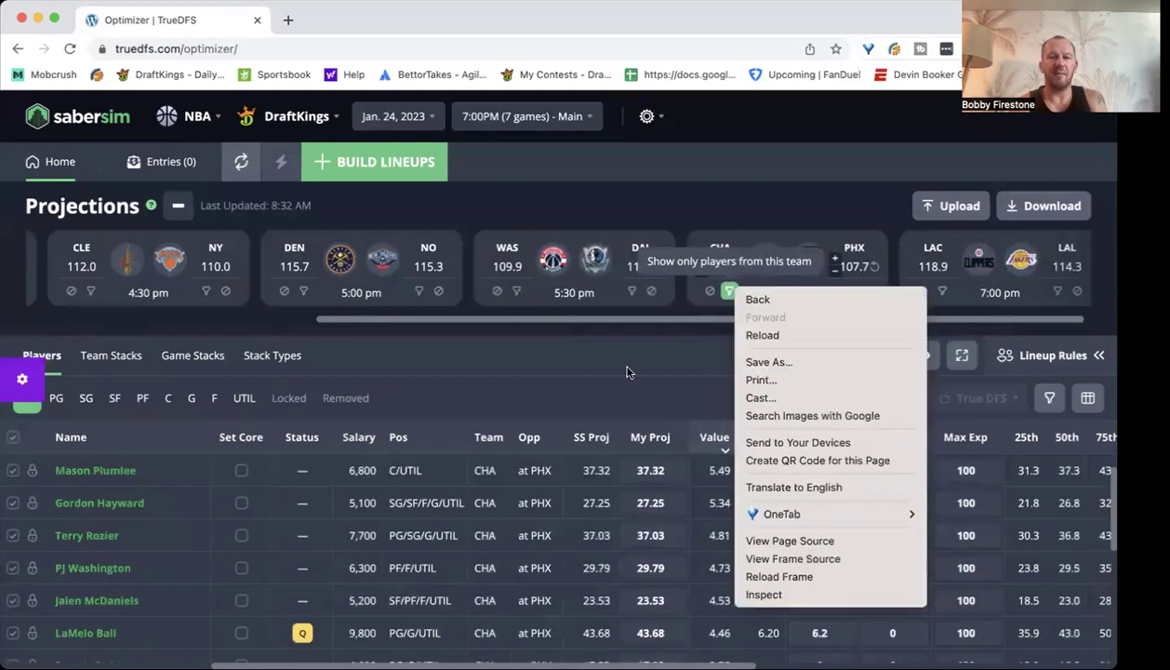
pyautogui.click(808, 279)
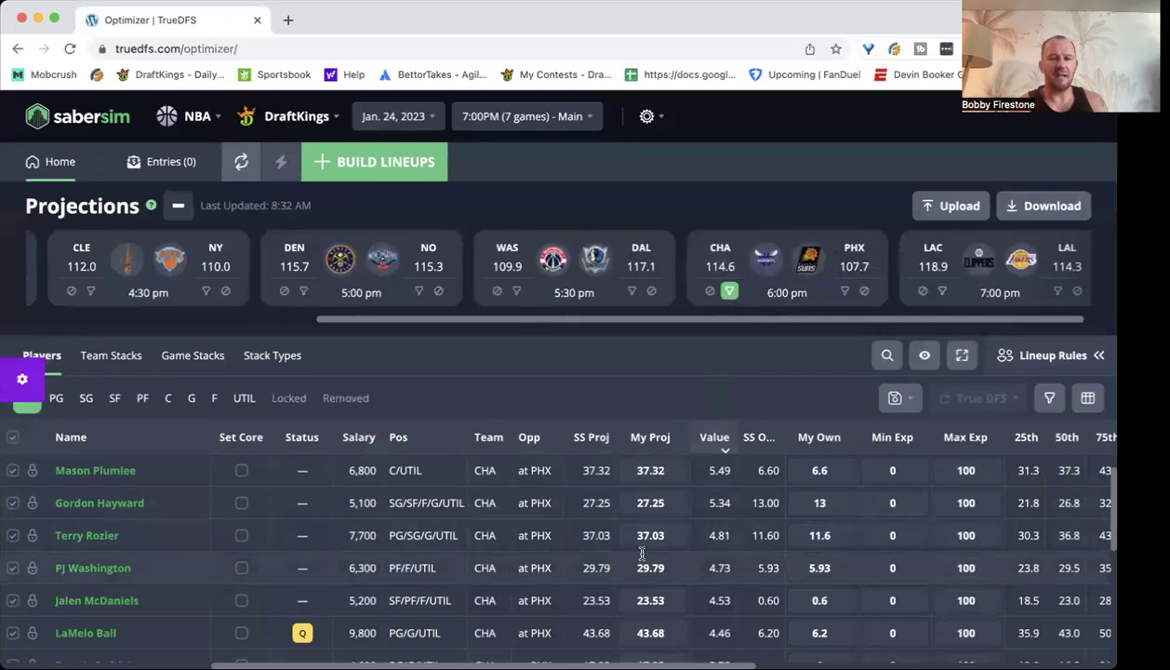
pyautogui.scroll(1, 642, 554)
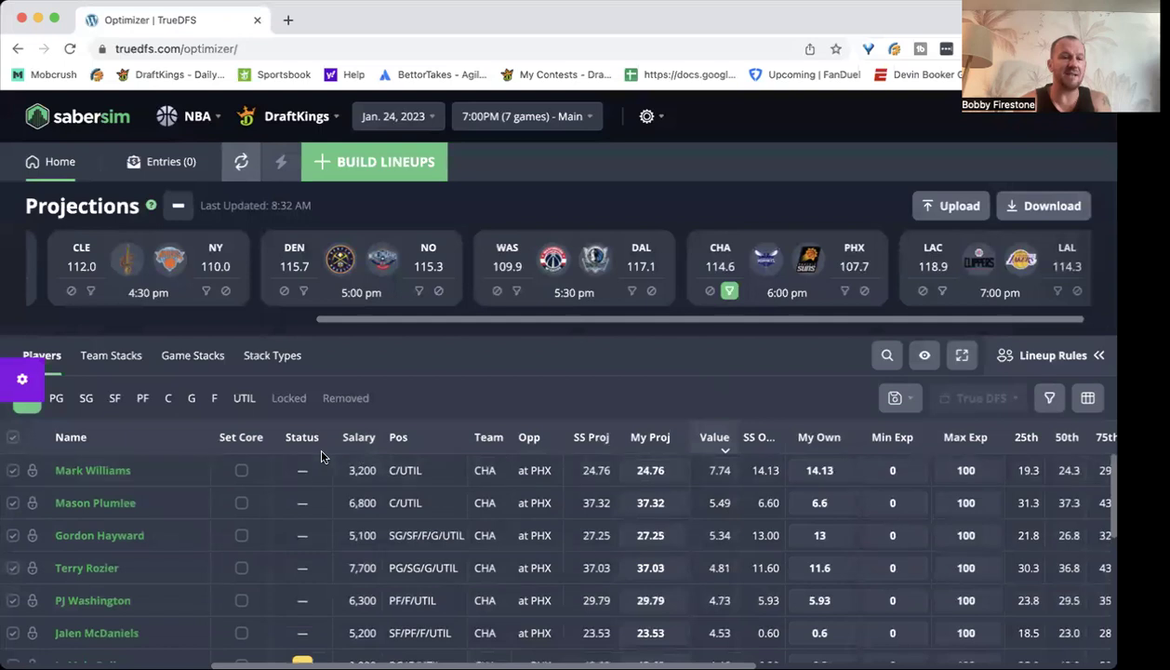
pyautogui.click(242, 470)
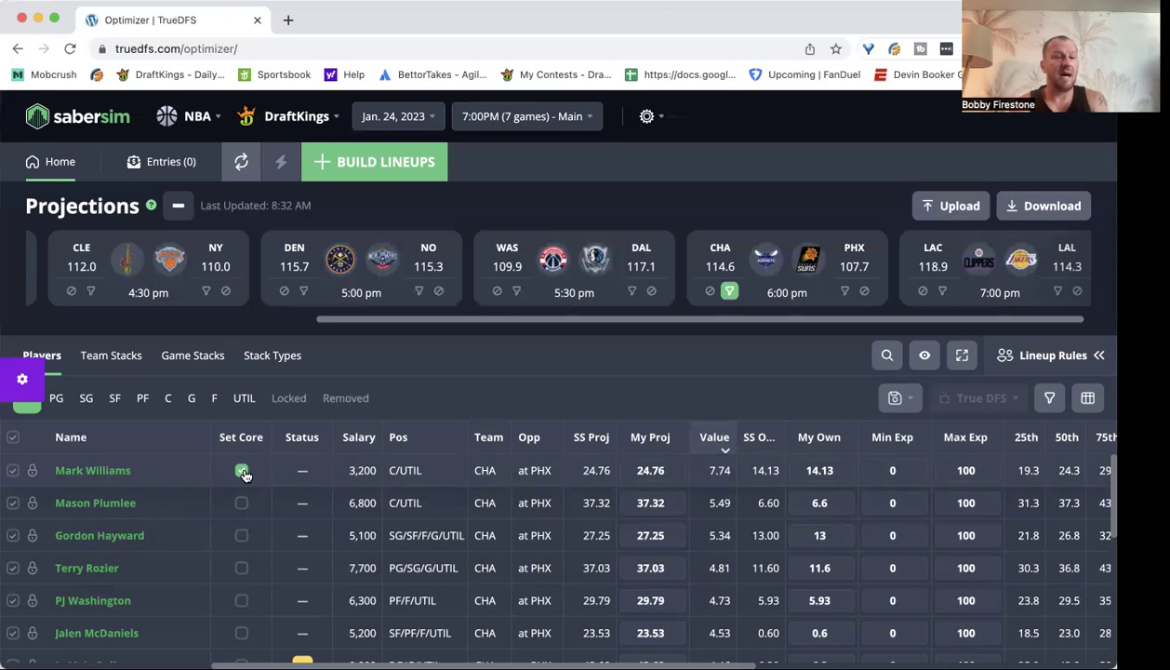
# Switch the team filter from Charlotte to Phoenix, review its player list and set Bismack Biyombo as a core player
pyautogui.moveTo(710, 304)
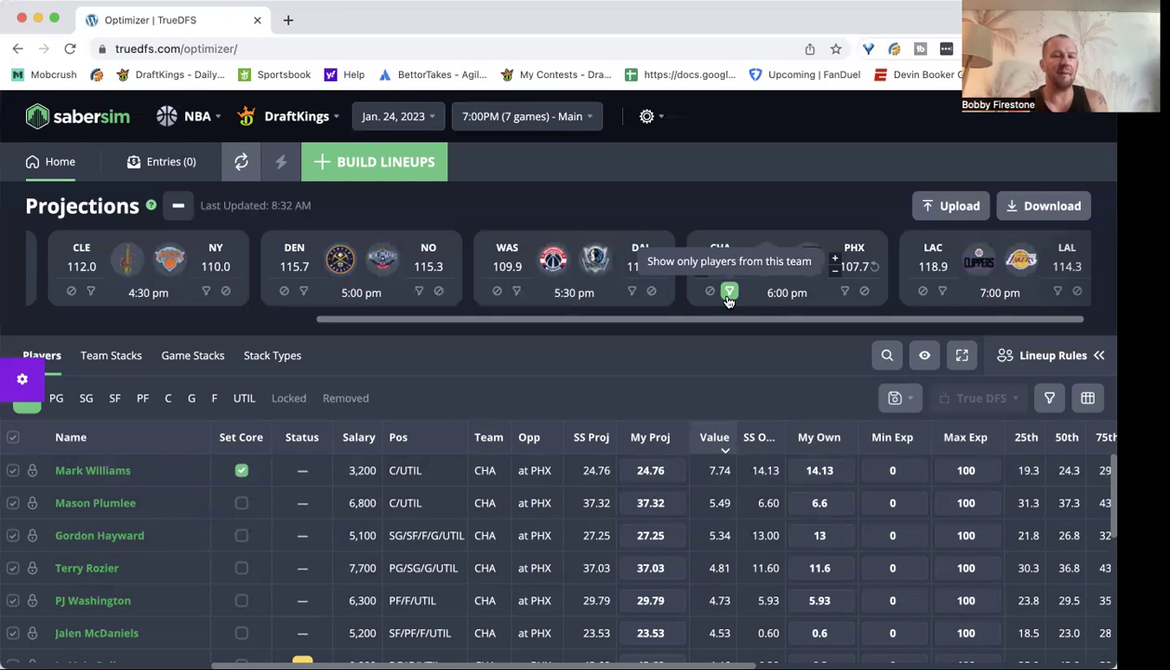
pyautogui.click(729, 292)
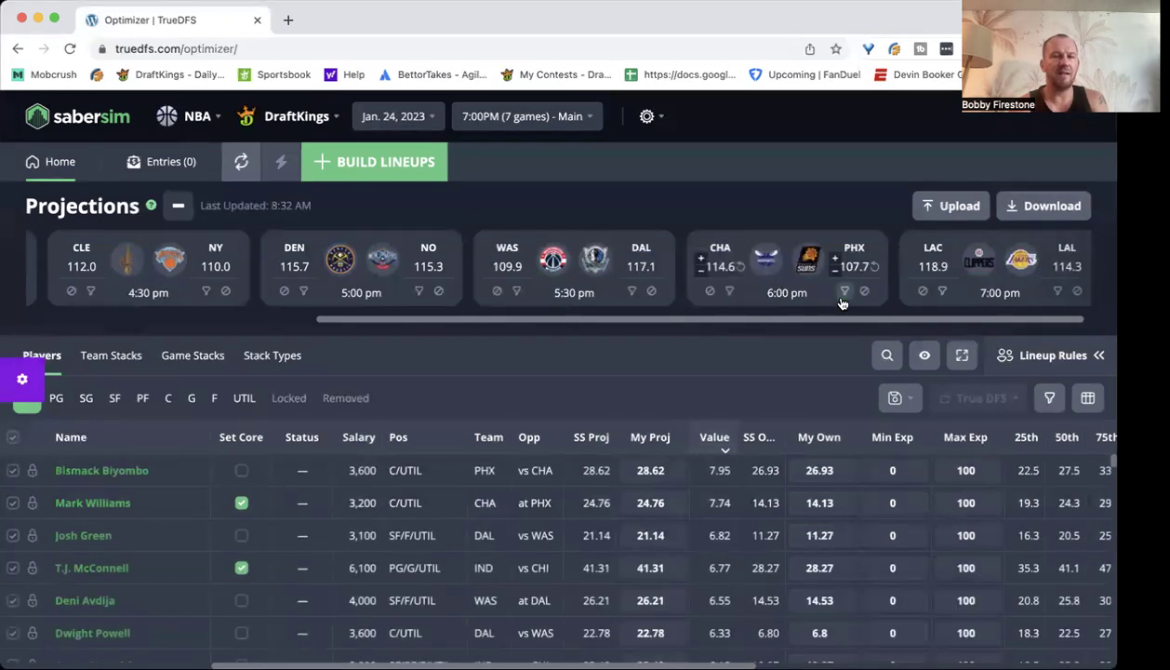
pyautogui.click(843, 294)
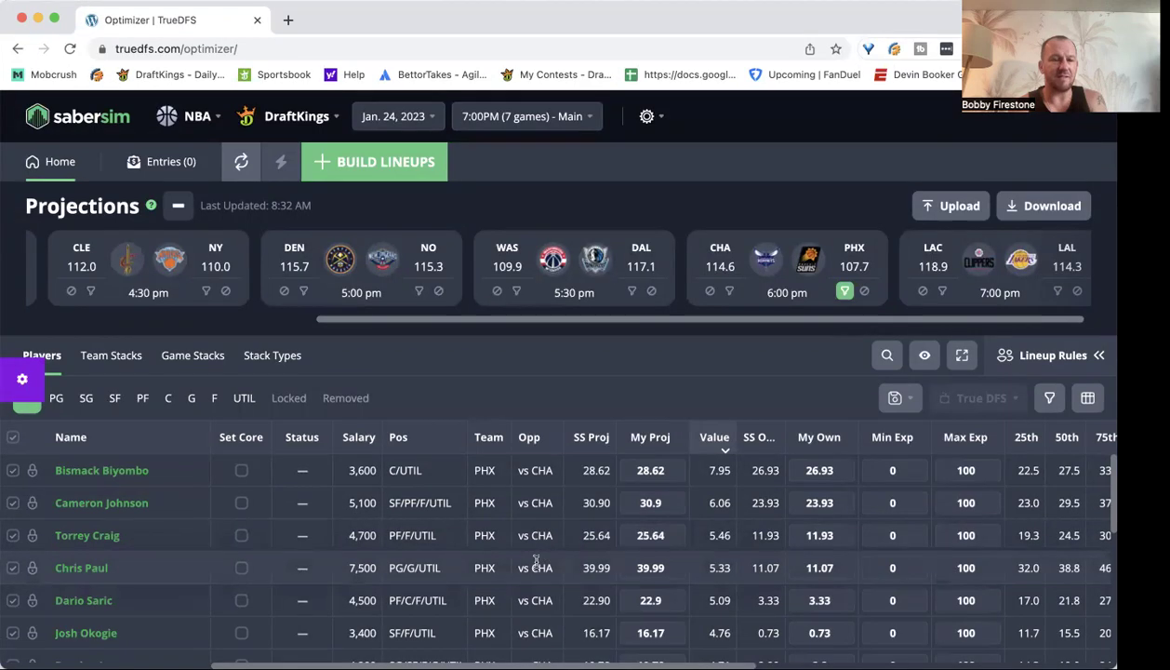
pyautogui.scroll(-2, 511, 561)
pyautogui.scroll(-3, 511, 561)
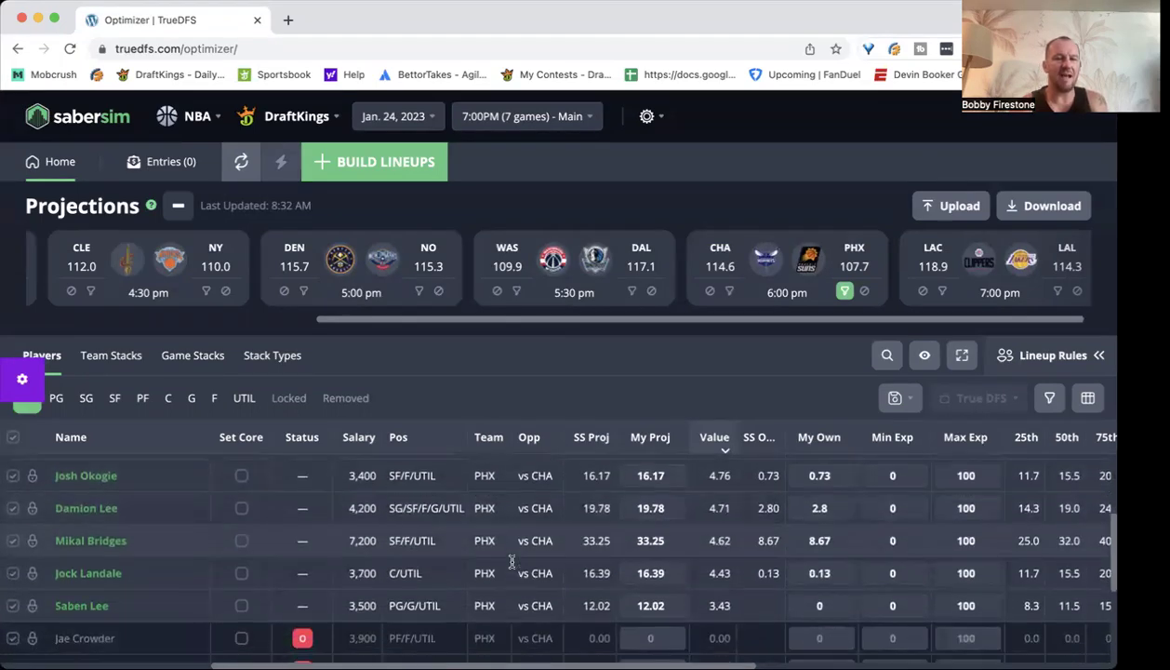
pyautogui.scroll(-1, 511, 561)
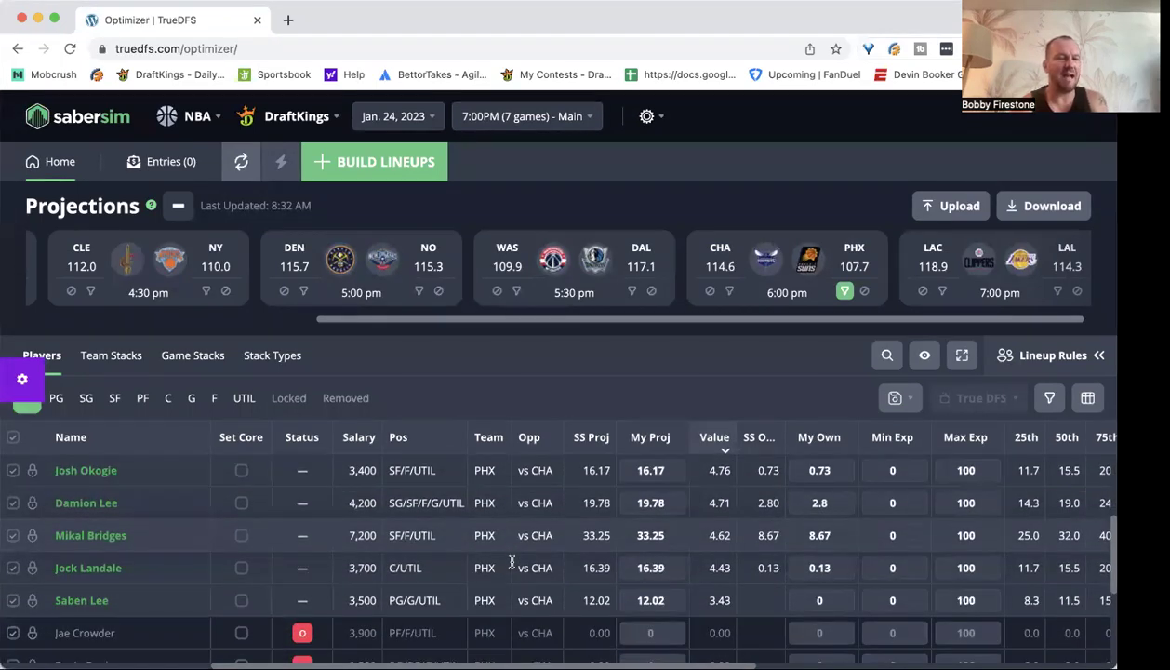
pyautogui.scroll(5, 511, 561)
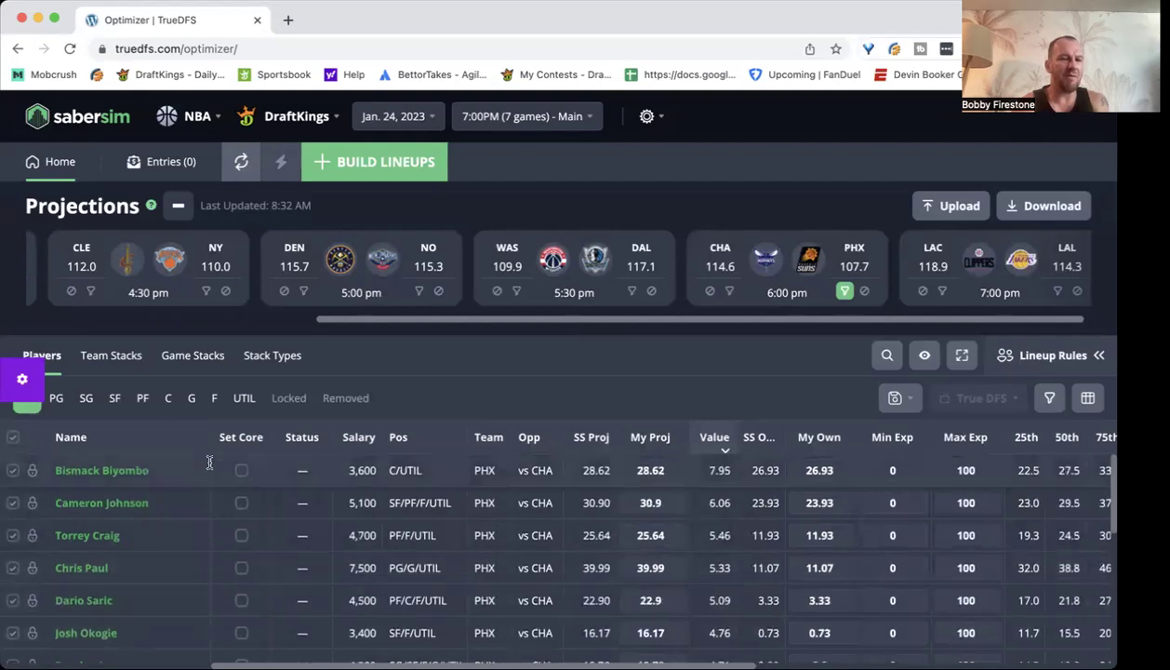
pyautogui.click(241, 469)
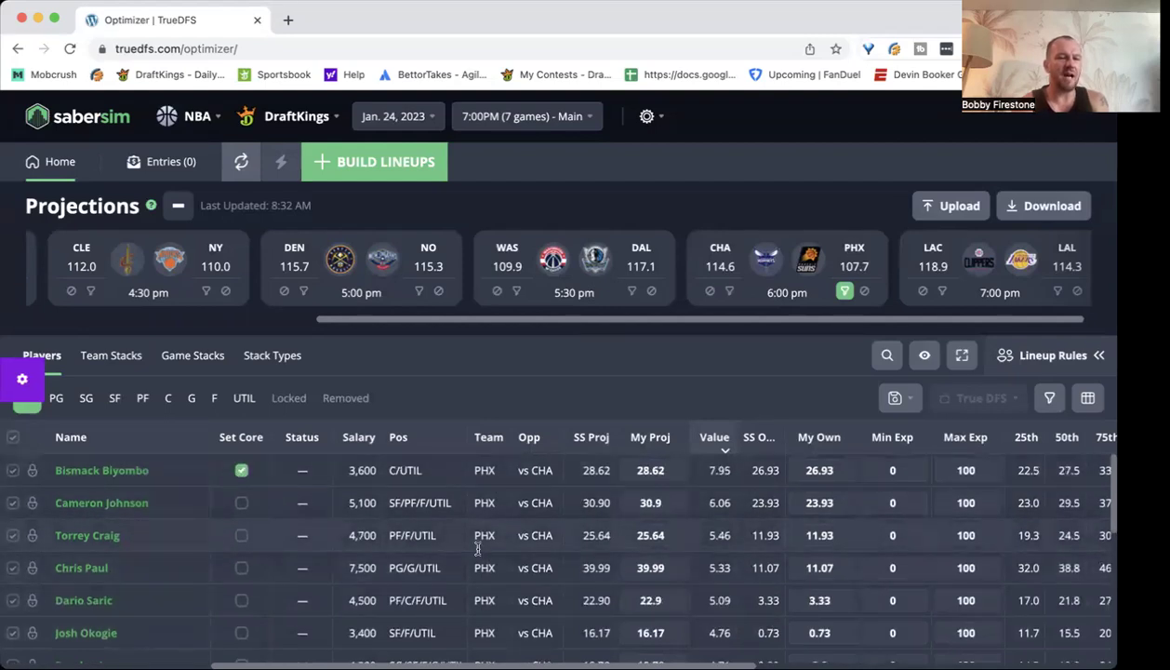
# Examine the remaining Phoenix players' salaries, projections, values and ownership for further lineup candidates
pyautogui.scroll(-4, 477, 549)
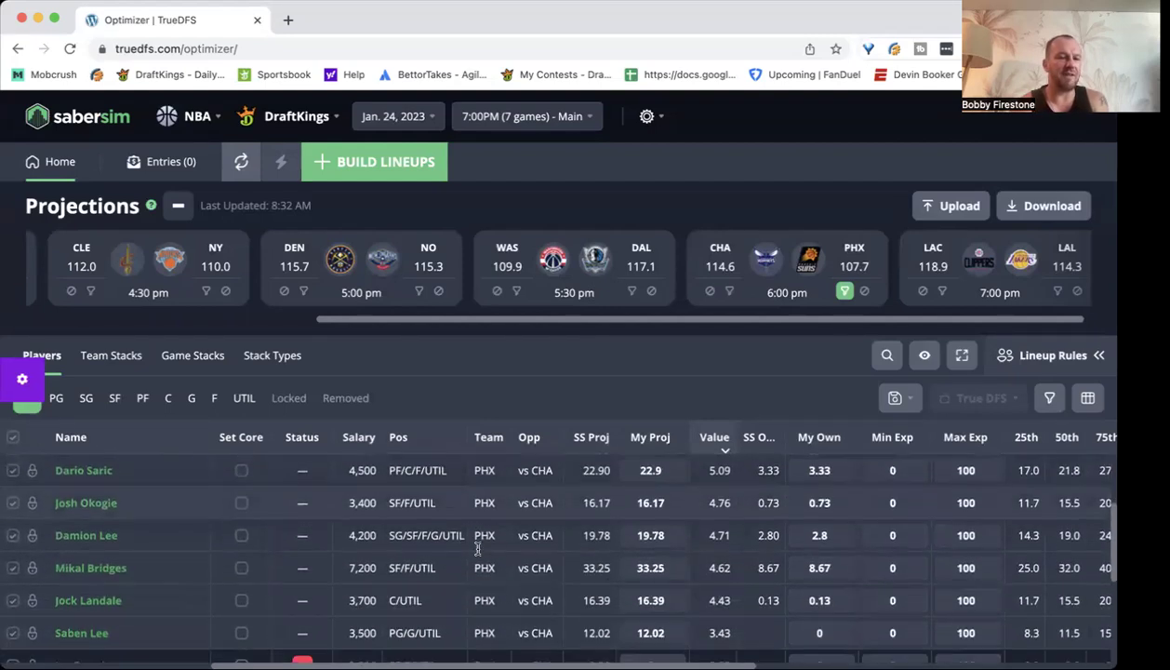
pyautogui.scroll(-2, 477, 549)
pyautogui.scroll(-1, 477, 554)
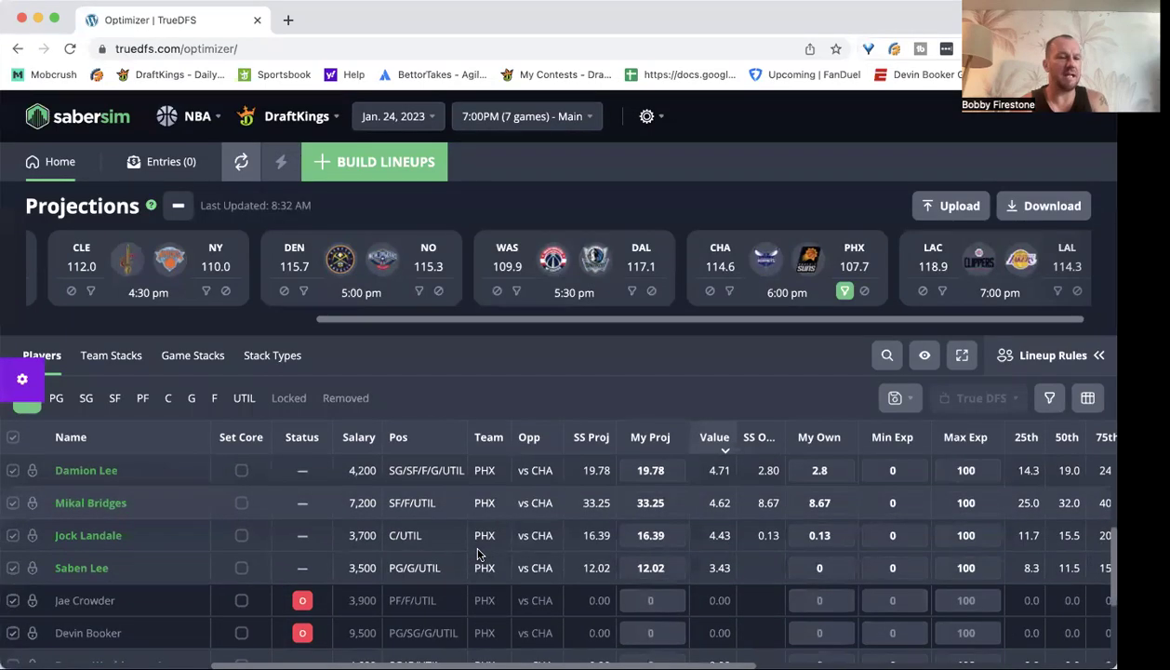
pyautogui.scroll(5, 477, 550)
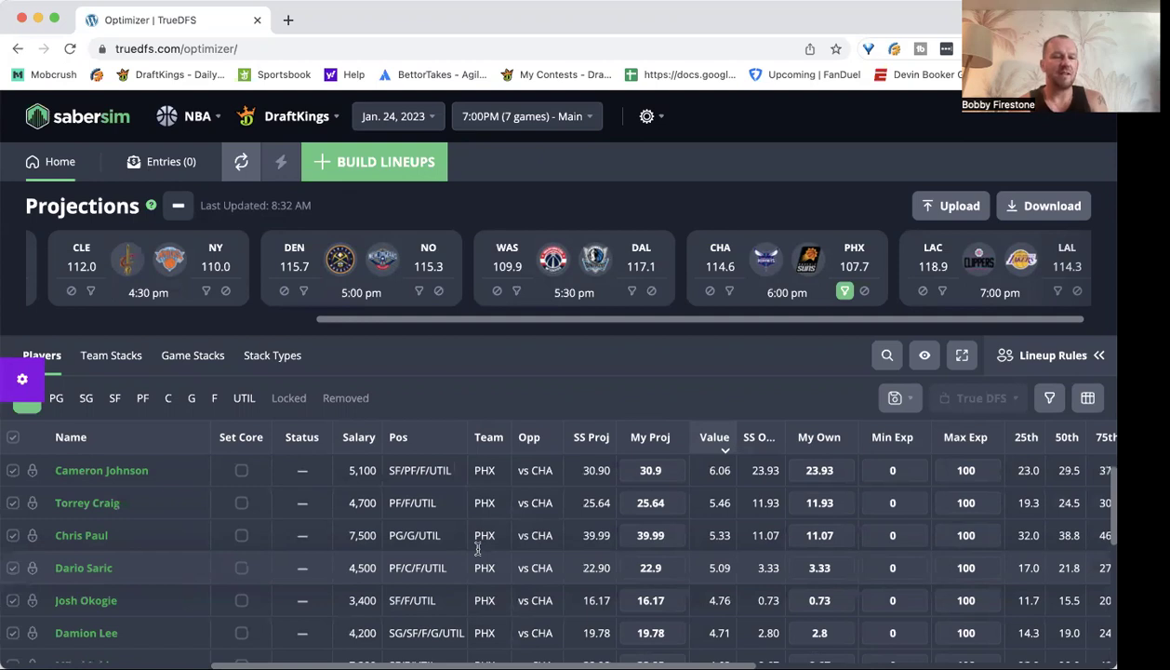
pyautogui.scroll(1, 477, 549)
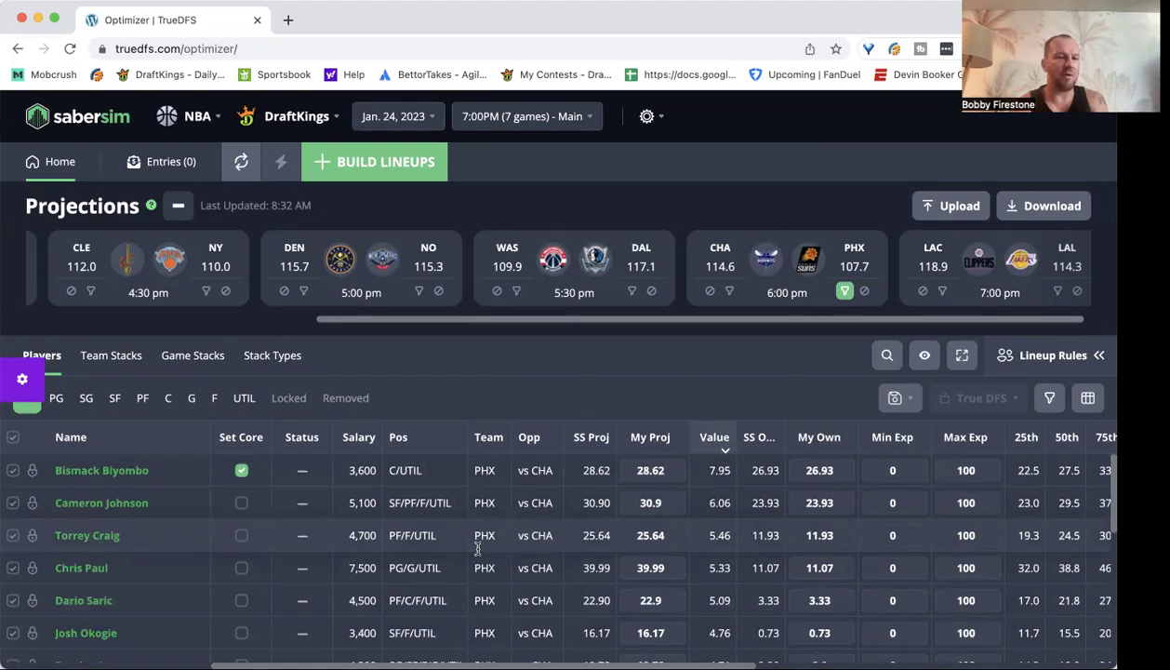
pyautogui.scroll(-2, 477, 551)
pyautogui.scroll(-3, 477, 555)
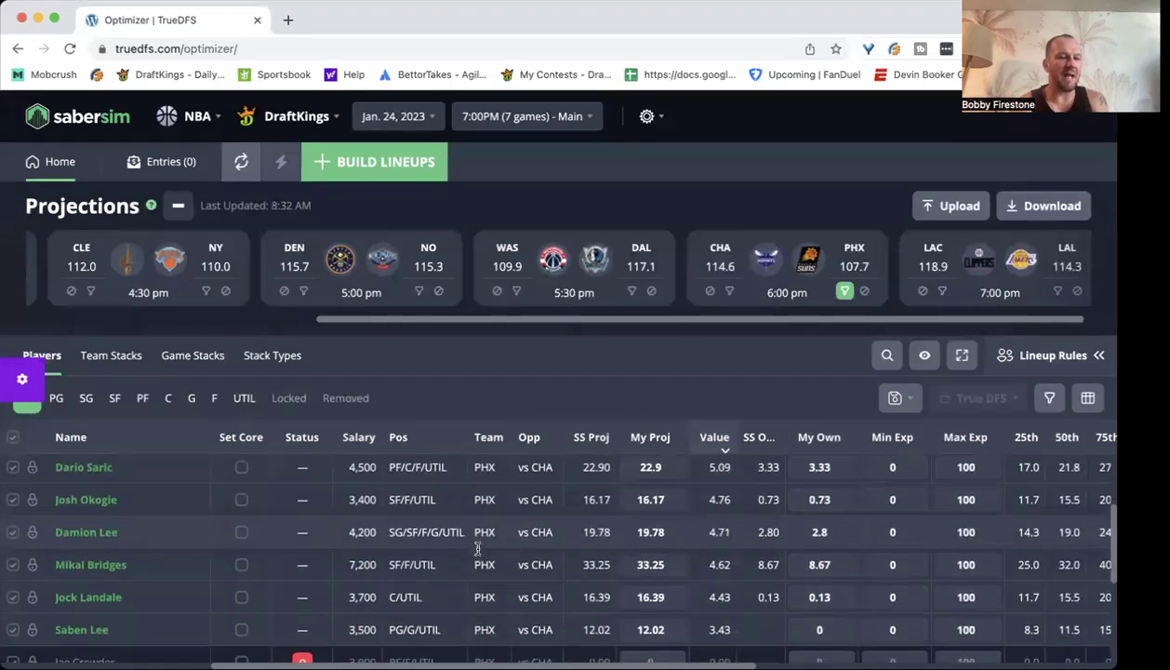
pyautogui.scroll(4, 477, 549)
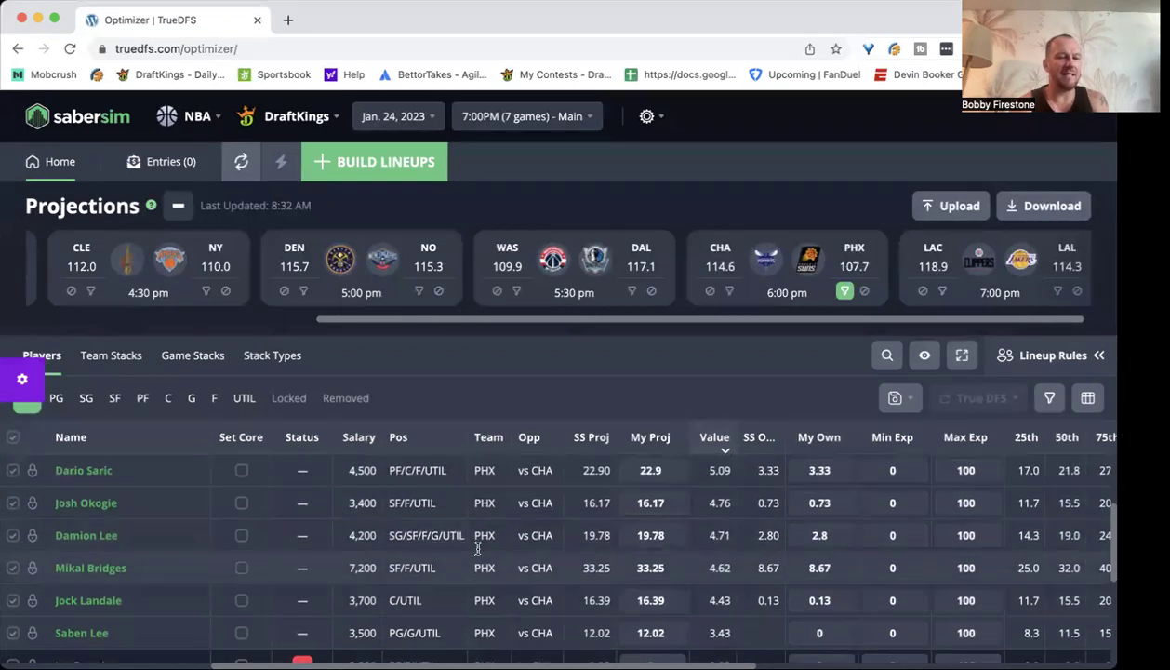
pyautogui.scroll(1, 477, 549)
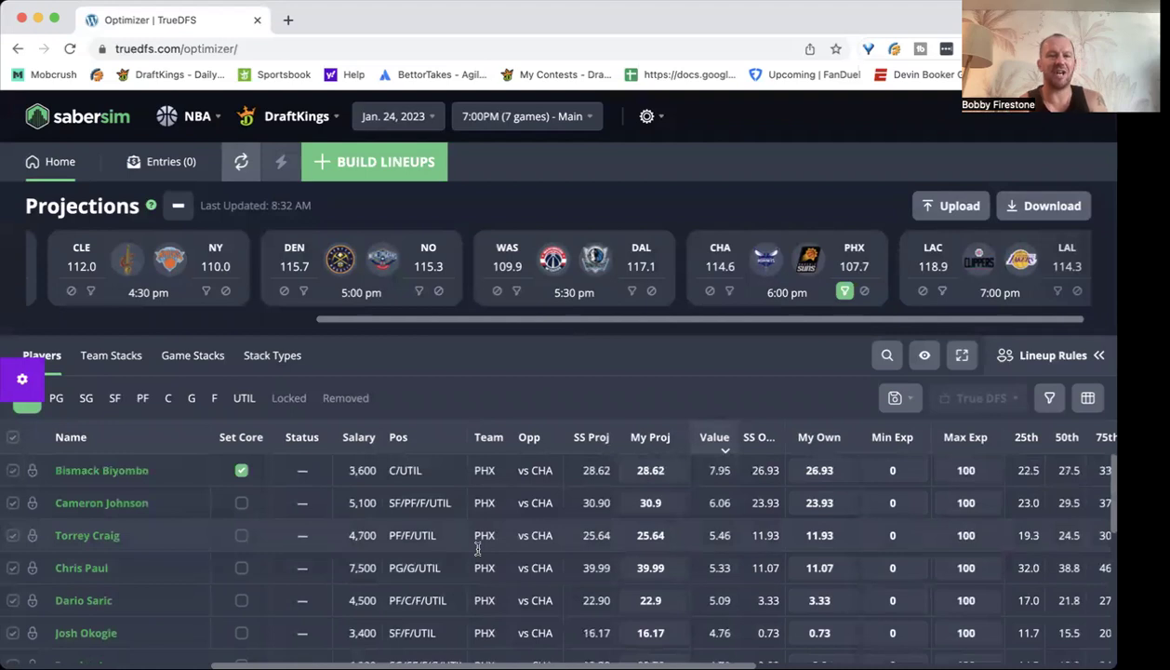
# Switch the team filter from Phoenix to the Clippers and review their players' salaries, projections and values
pyautogui.click(842, 293)
pyautogui.hscroll(1, 911, 318)
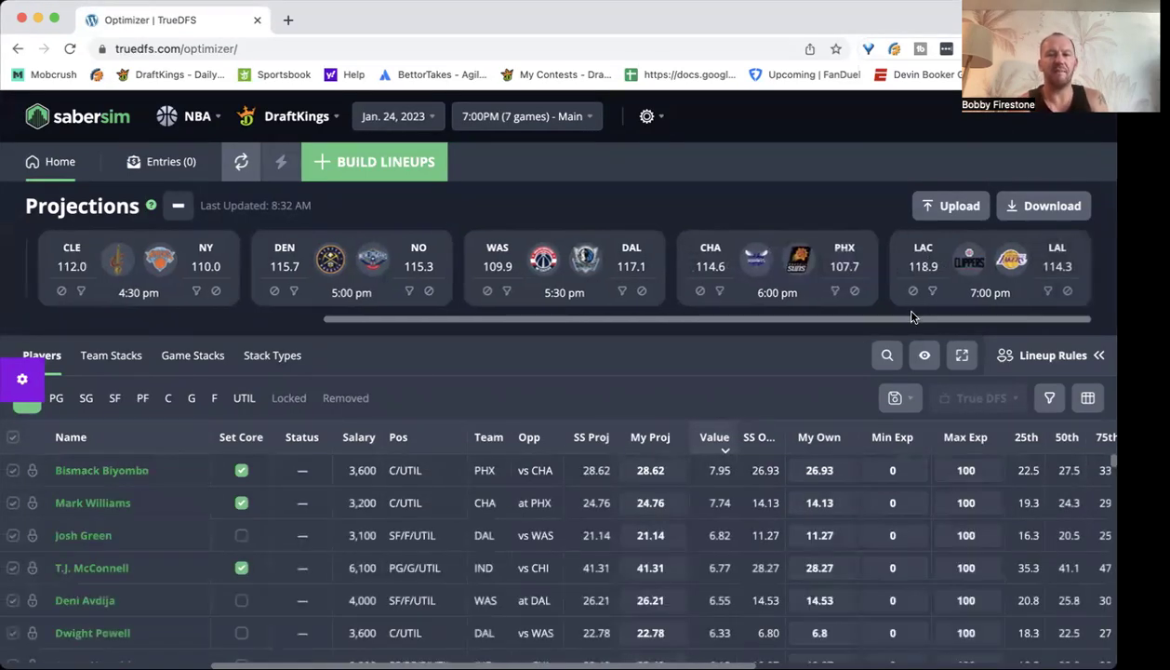
pyautogui.click(931, 293)
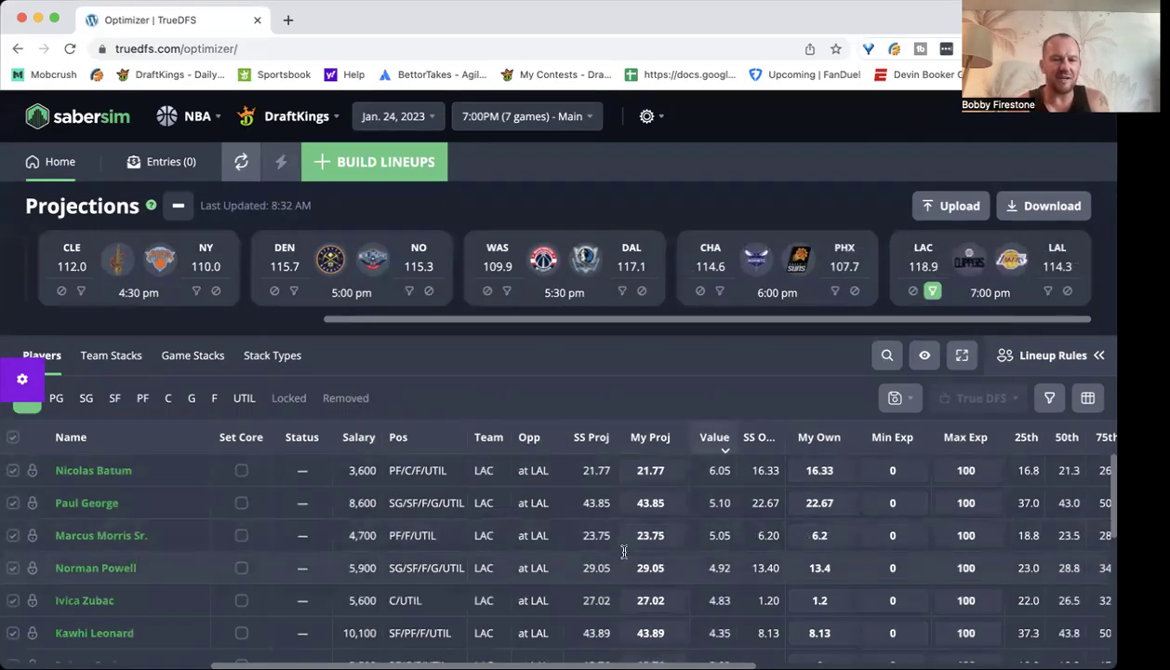
pyautogui.scroll(-1, 624, 554)
pyautogui.scroll(-2, 624, 553)
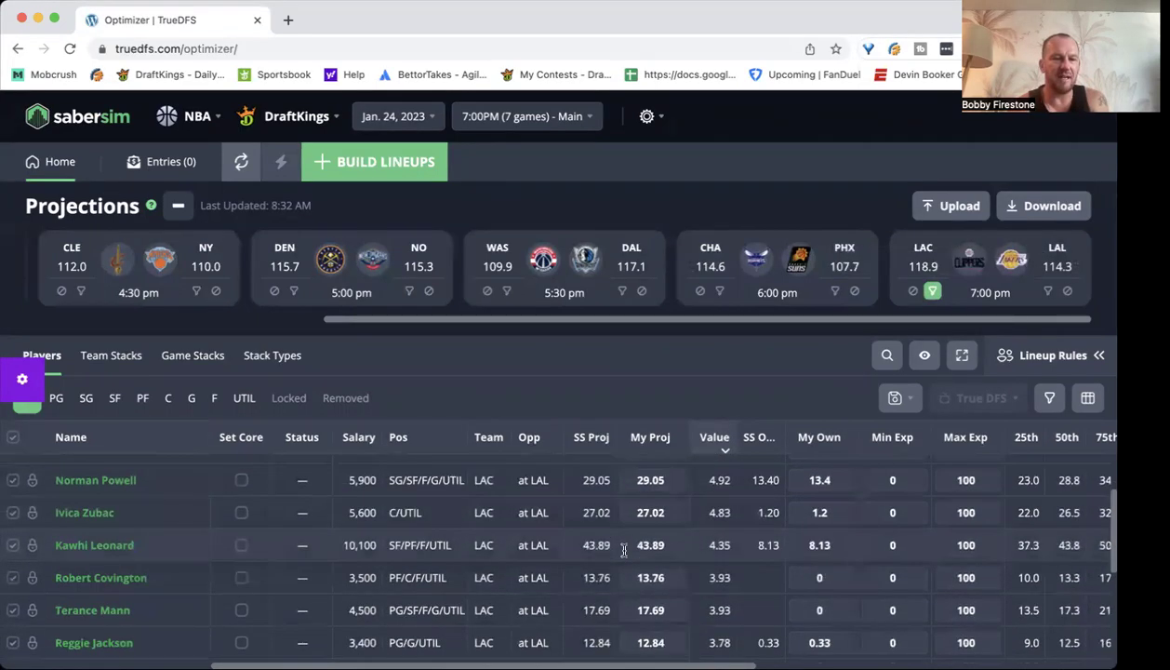
pyautogui.scroll(-1, 624, 551)
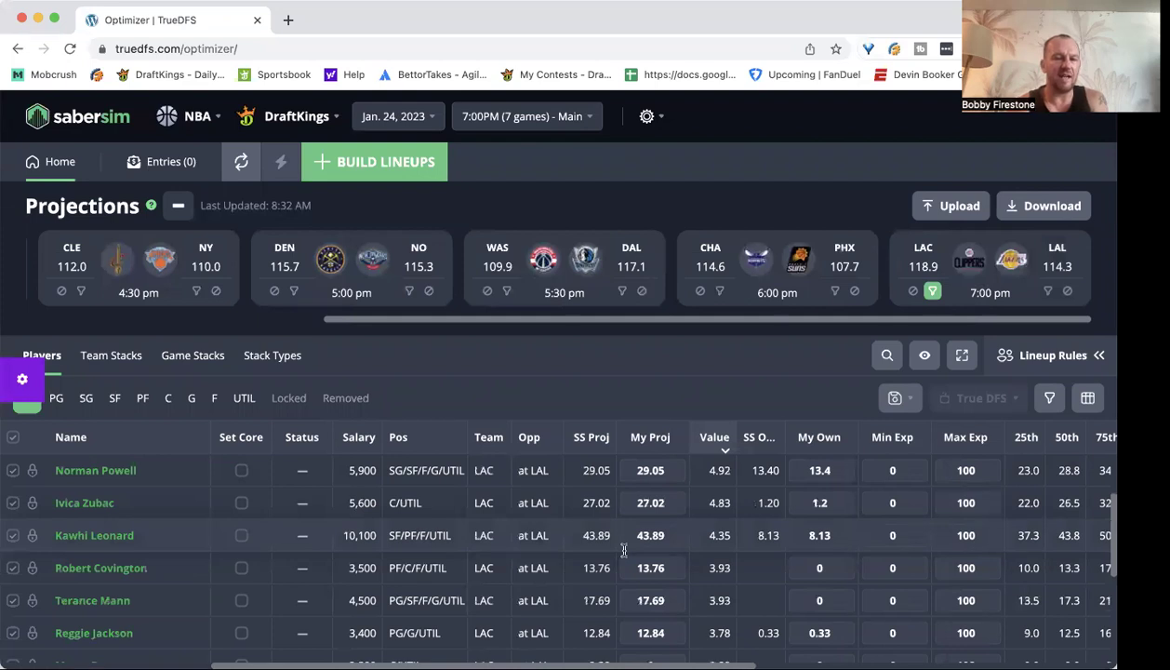
pyautogui.scroll(3, 624, 550)
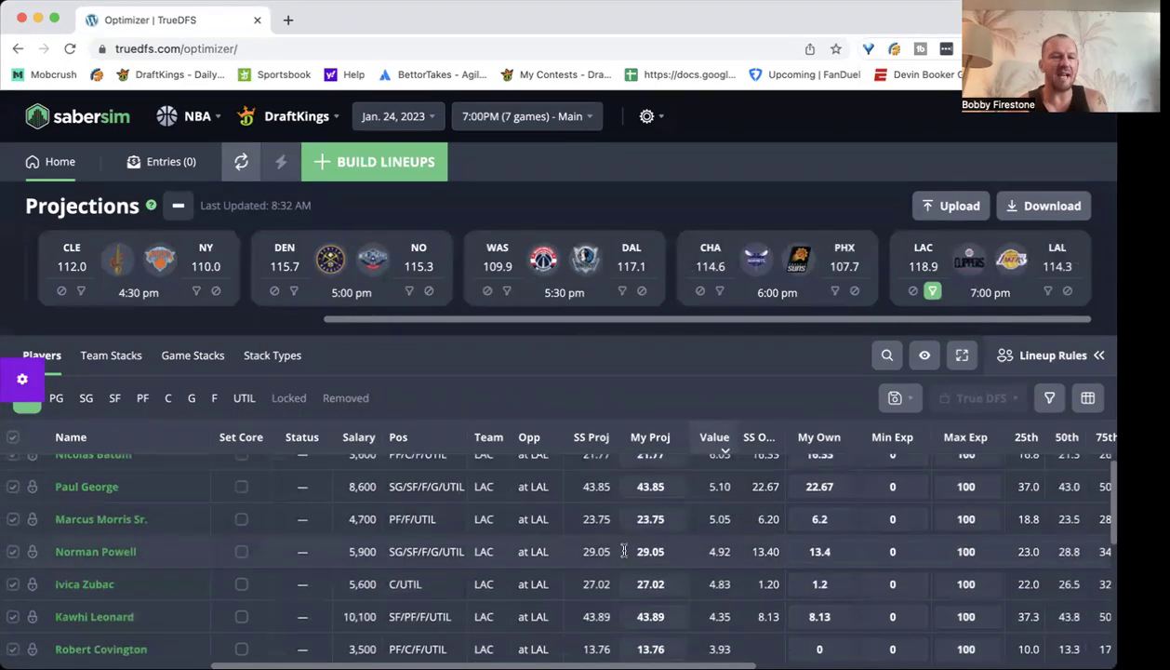
pyautogui.scroll(1, 624, 551)
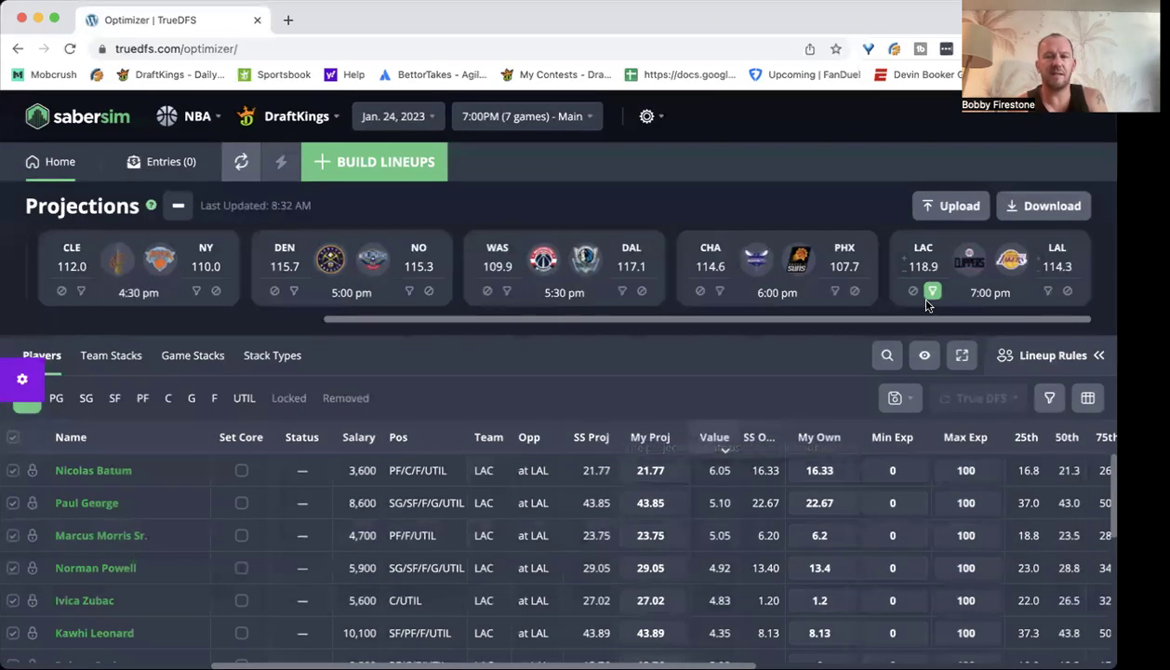
# Switch the team filter from the Clippers to the Lakers and review their players' projections, values and ownership
pyautogui.click(1049, 292)
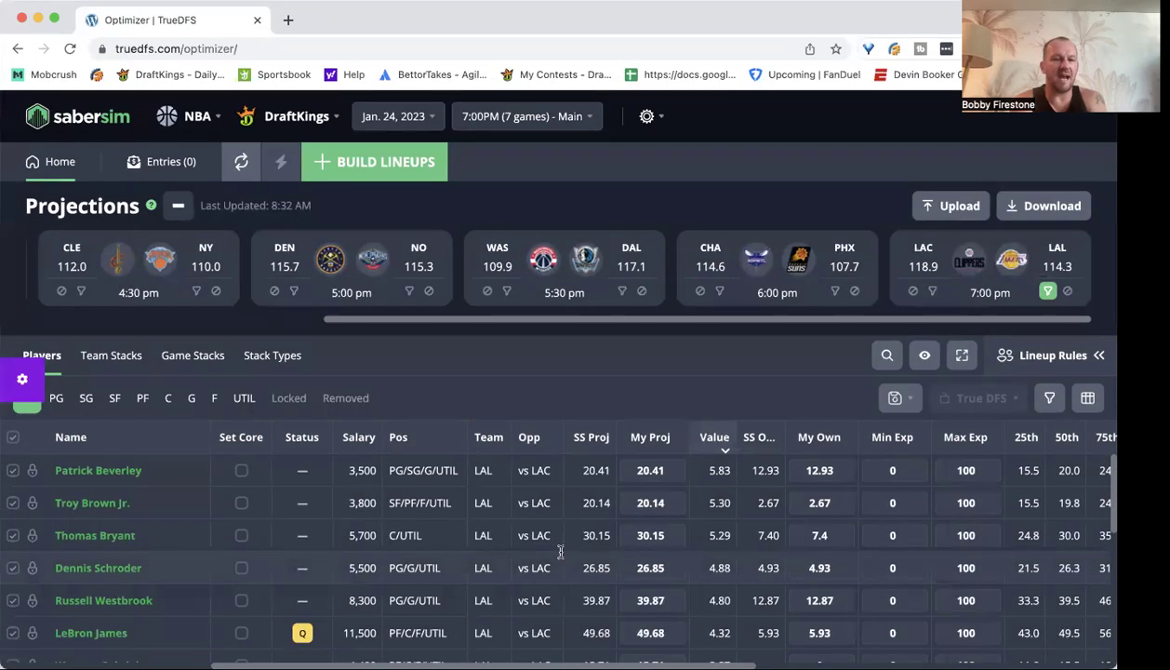
pyautogui.scroll(-2, 560, 551)
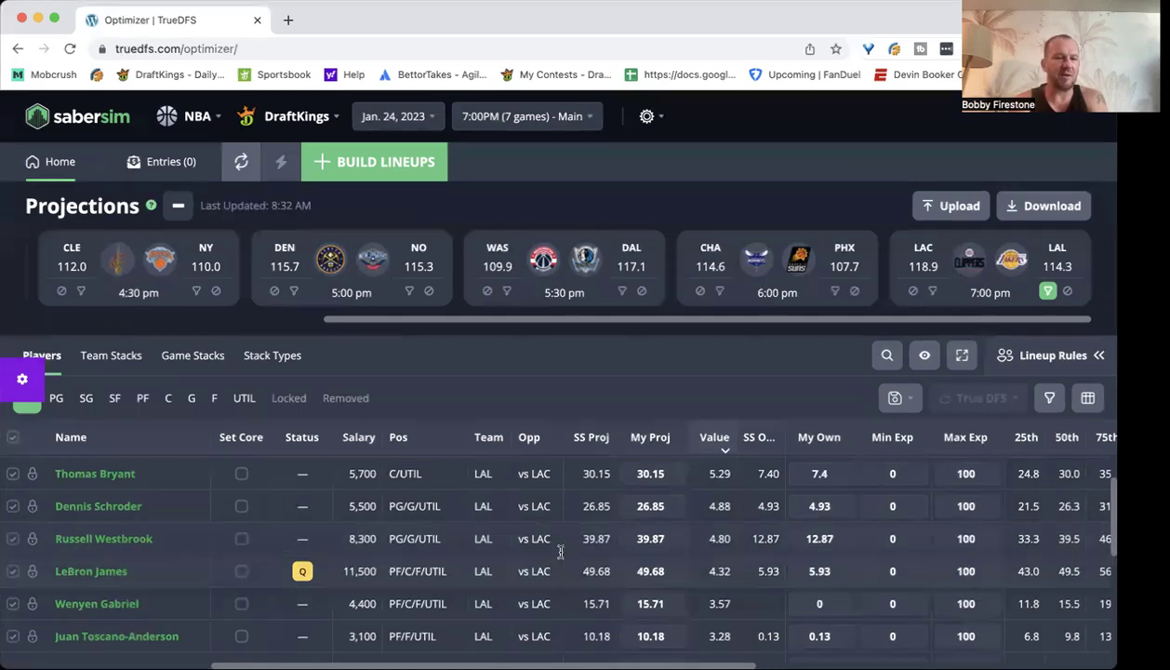
pyautogui.scroll(1, 560, 554)
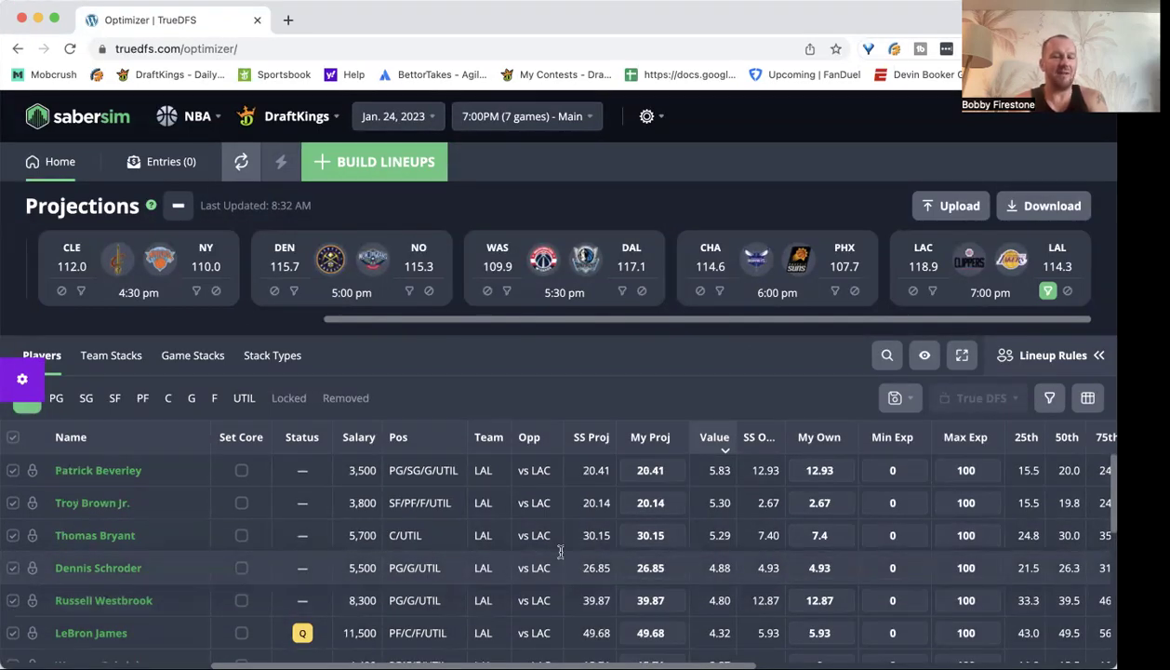
pyautogui.scroll(-2, 560, 551)
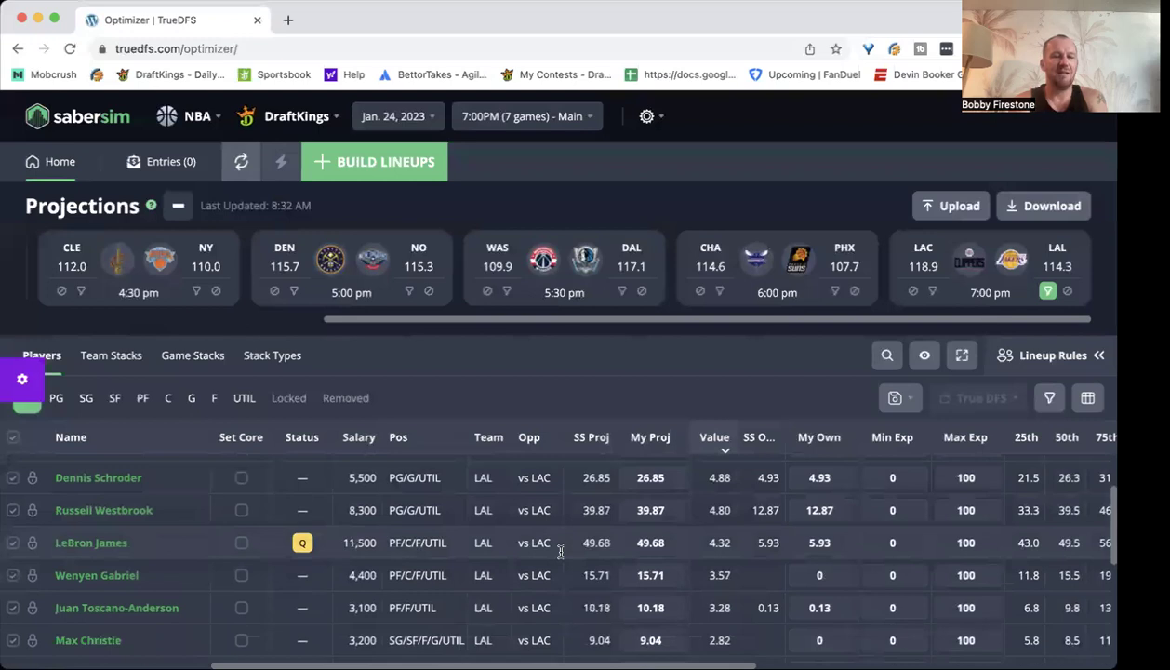
pyautogui.scroll(2, 560, 552)
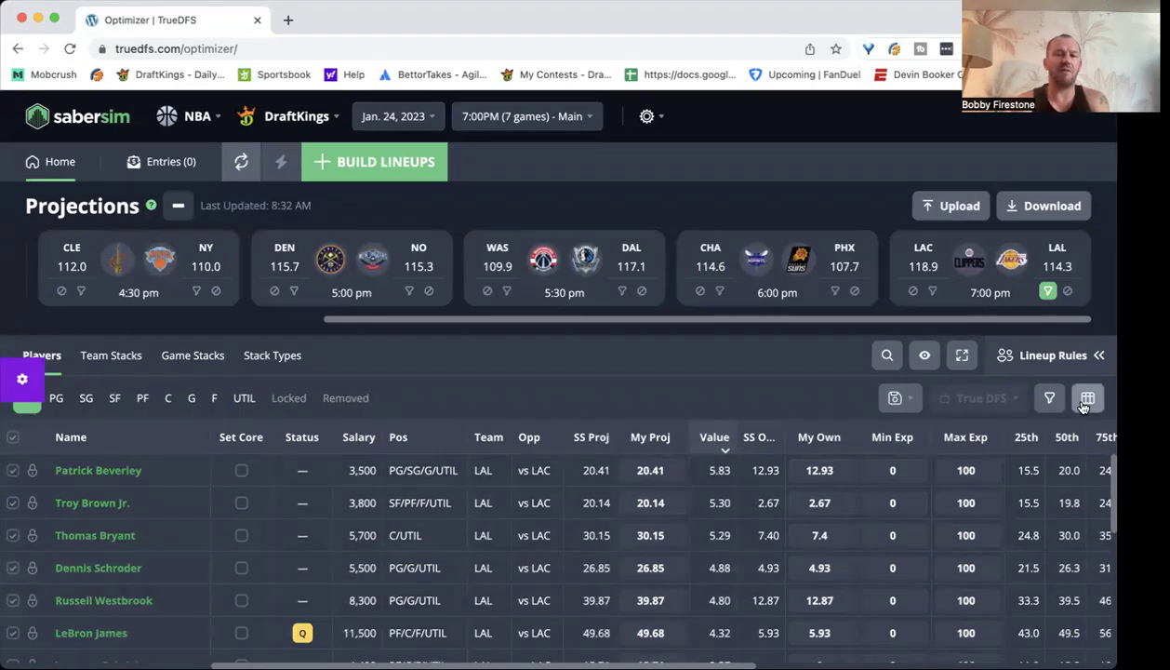
# Clear the Lakers team filter and review the highest-value players across the whole slate
pyautogui.click(1046, 293)
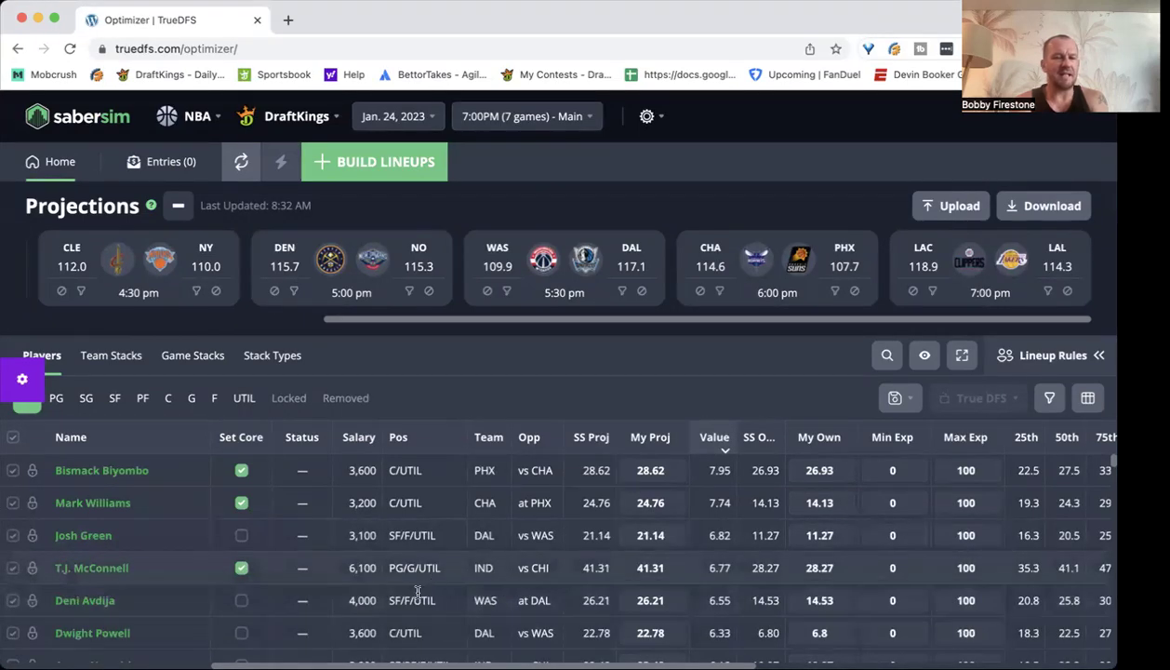
pyautogui.scroll(-2, 412, 595)
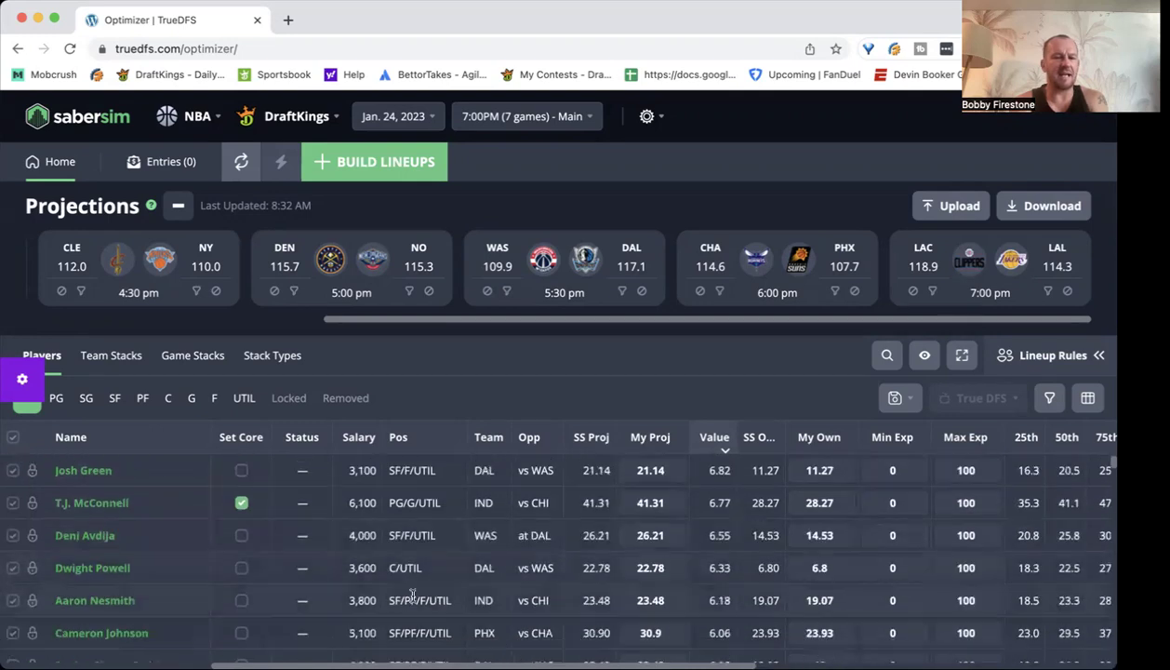
pyautogui.scroll(-1, 412, 596)
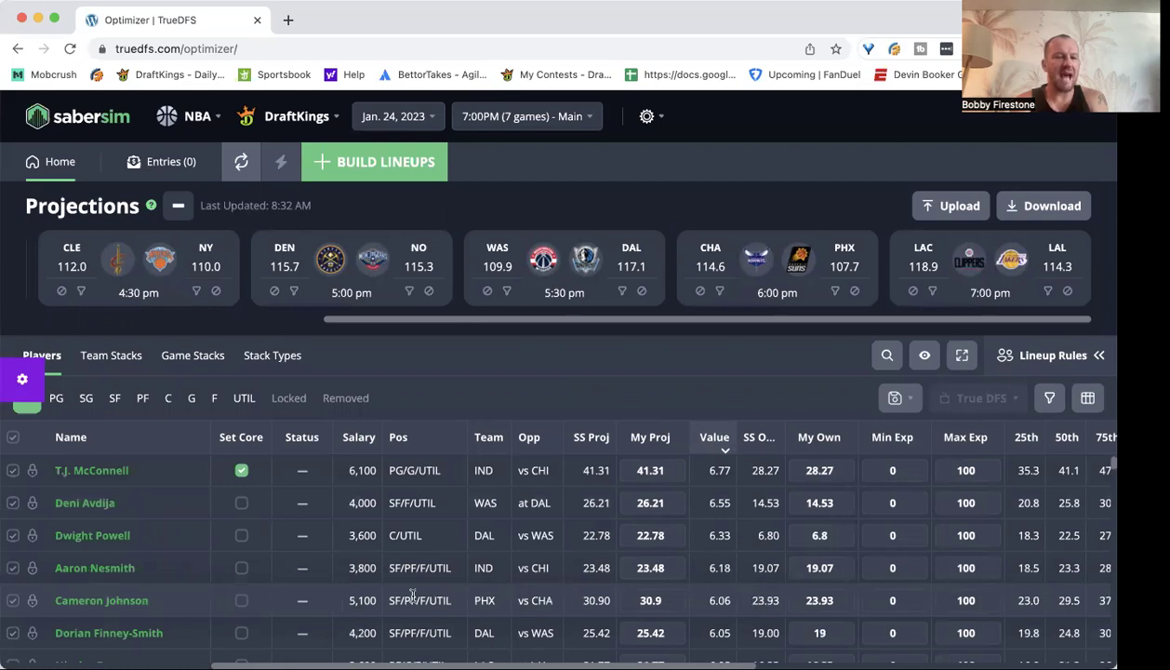
pyautogui.scroll(-1, 412, 595)
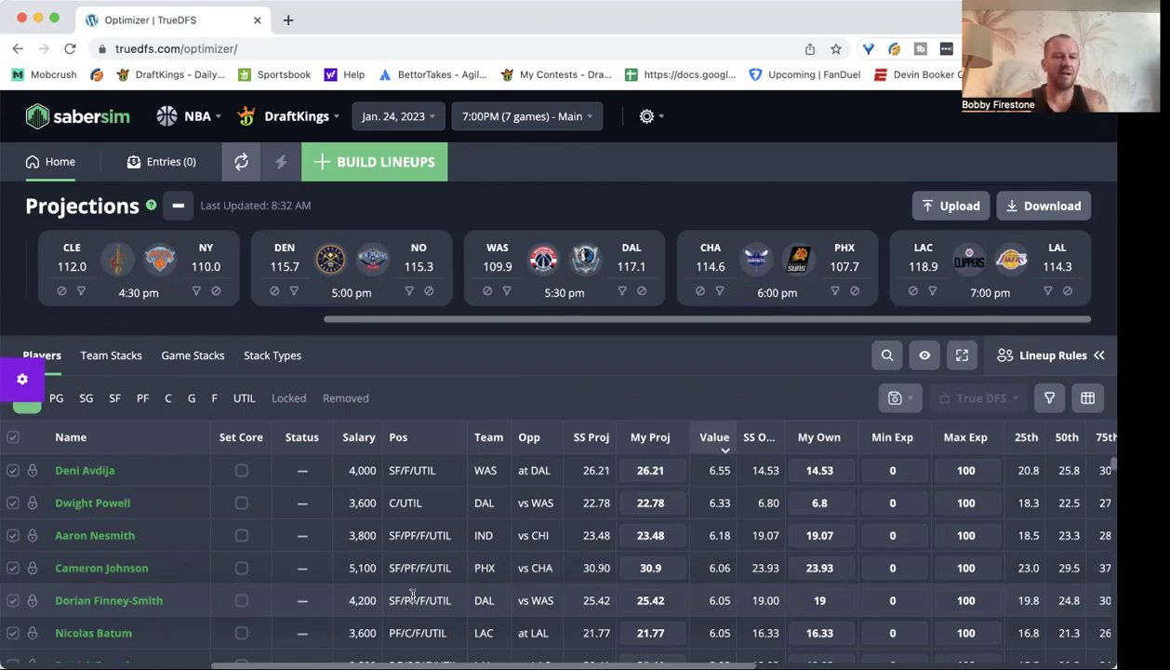
pyautogui.scroll(3, 412, 595)
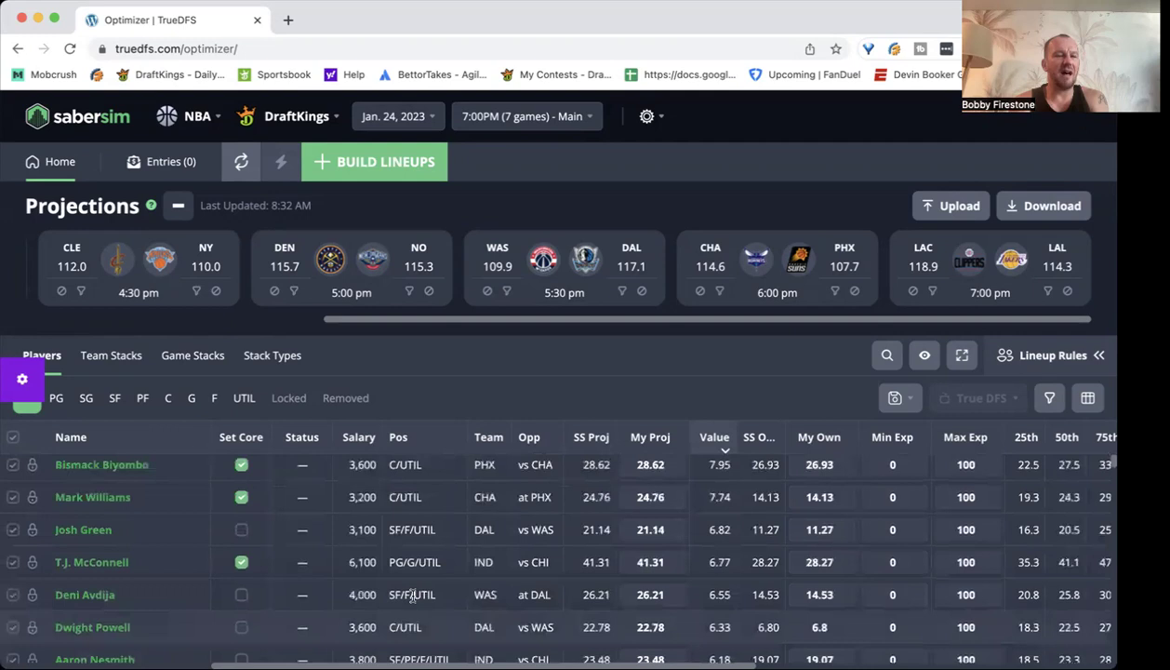
pyautogui.scroll(1, 412, 595)
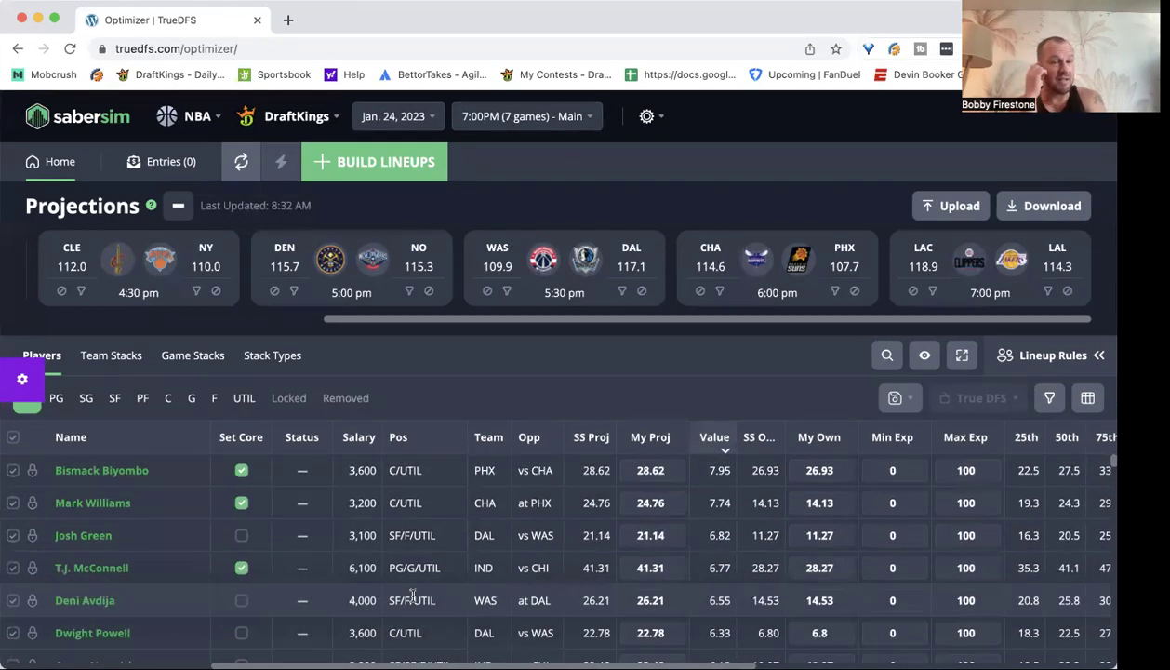